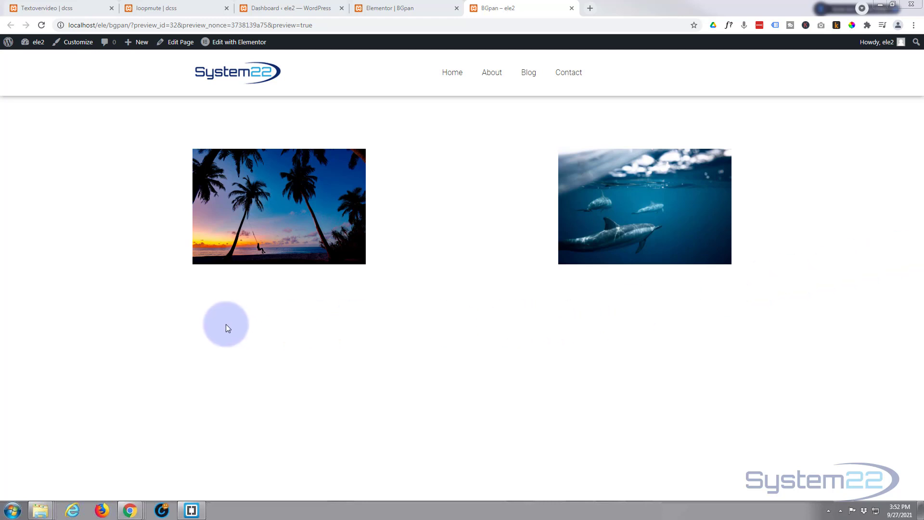
# - Preview the hover buttons: open and close the sunset lightbox, follow the ocean playlist link, then return
pyautogui.moveTo(296, 250)
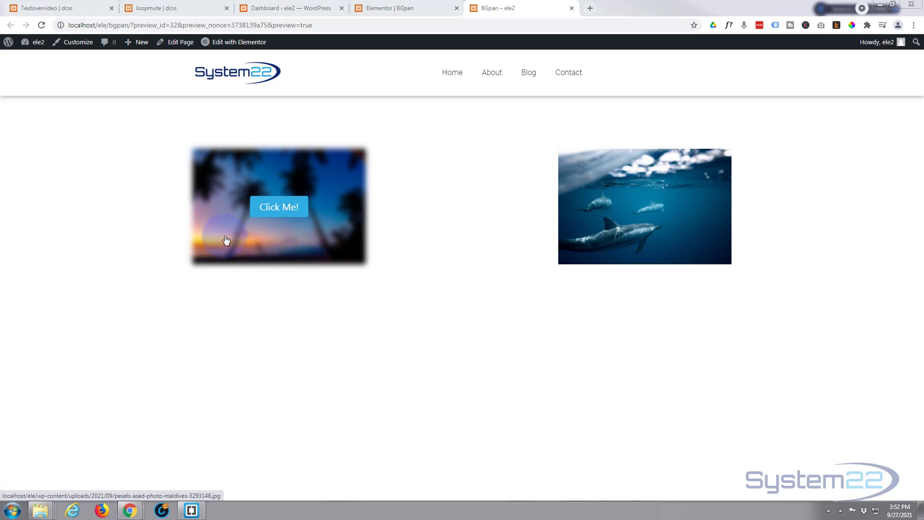
pyautogui.click(273, 210)
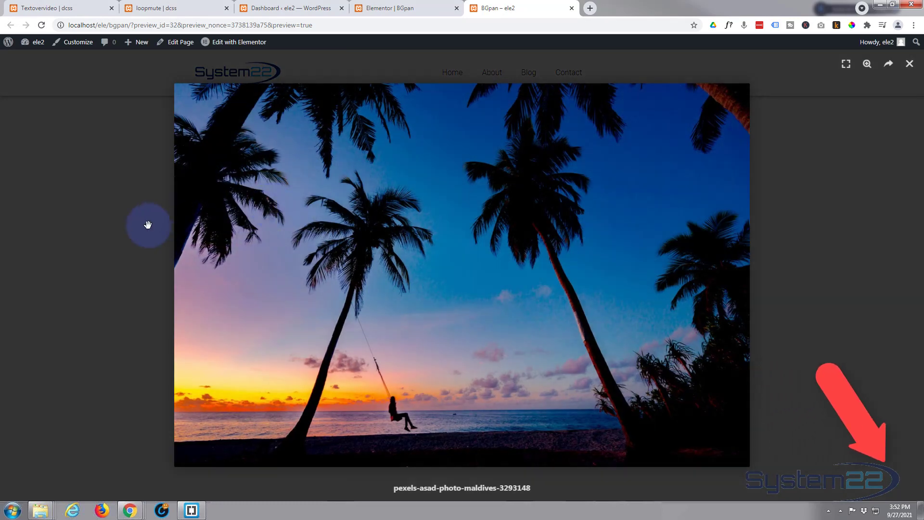
pyautogui.click(147, 225)
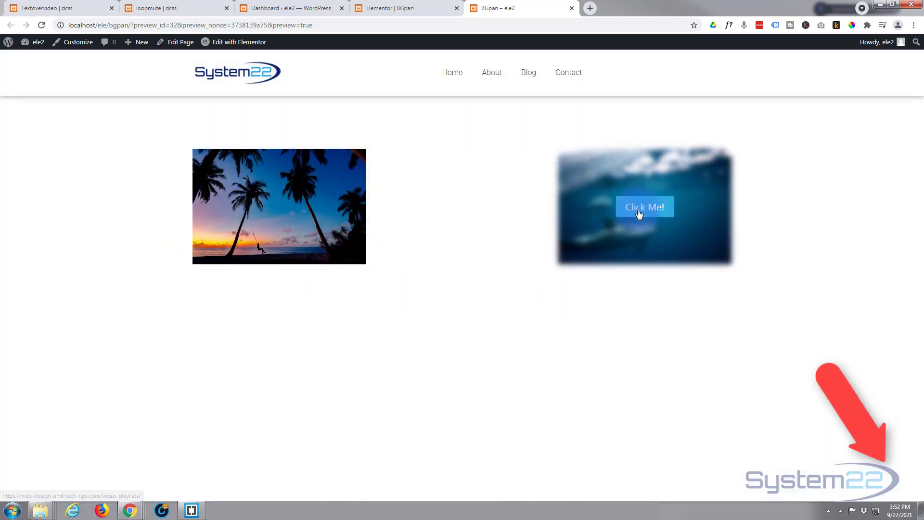
pyautogui.click(639, 214)
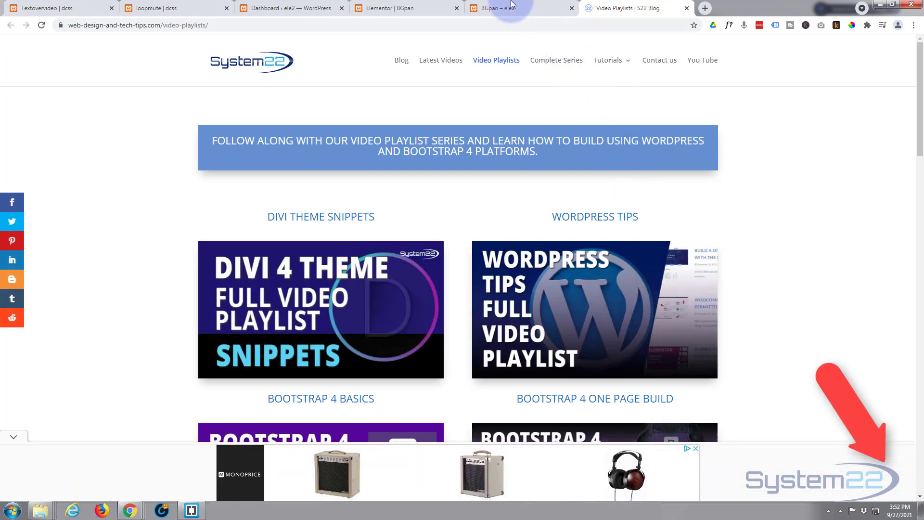
pyautogui.click(535, 5)
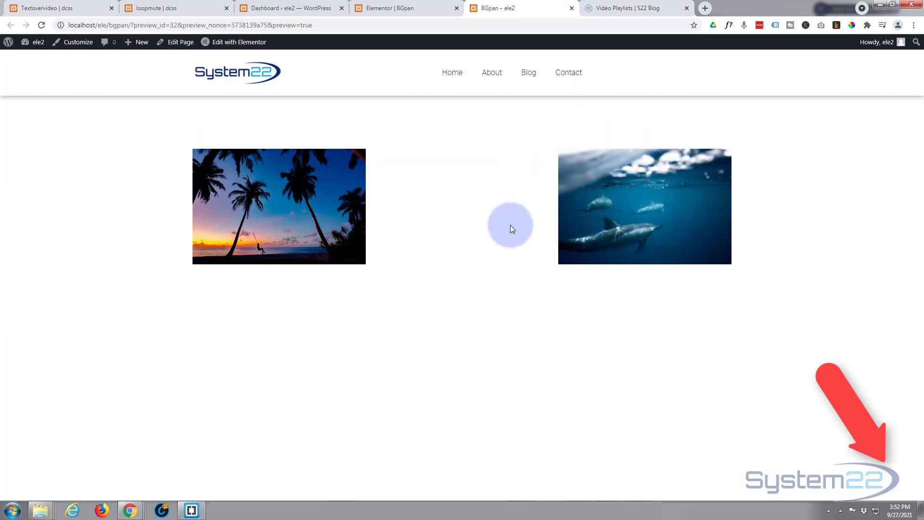
pyautogui.moveTo(325, 217)
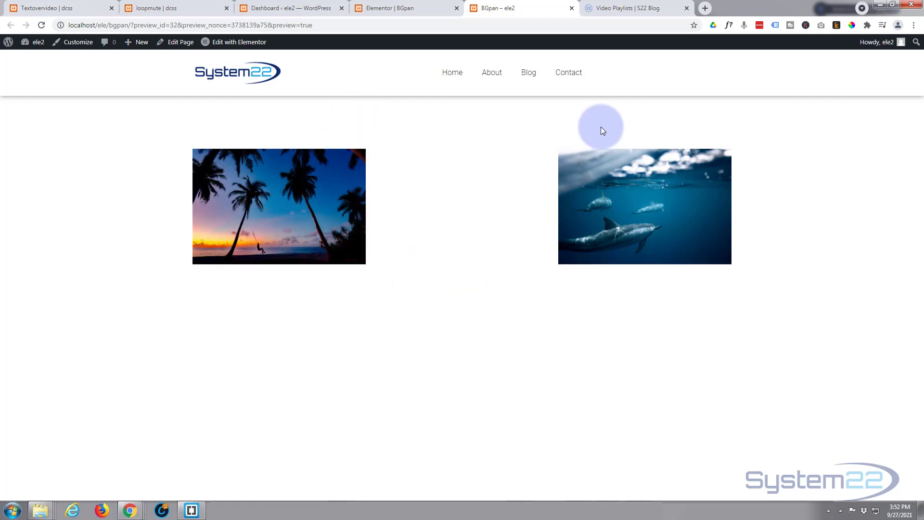
# - Drop an Image widget into the empty middle column and insert the northern-lights photo
pyautogui.click(405, 9)
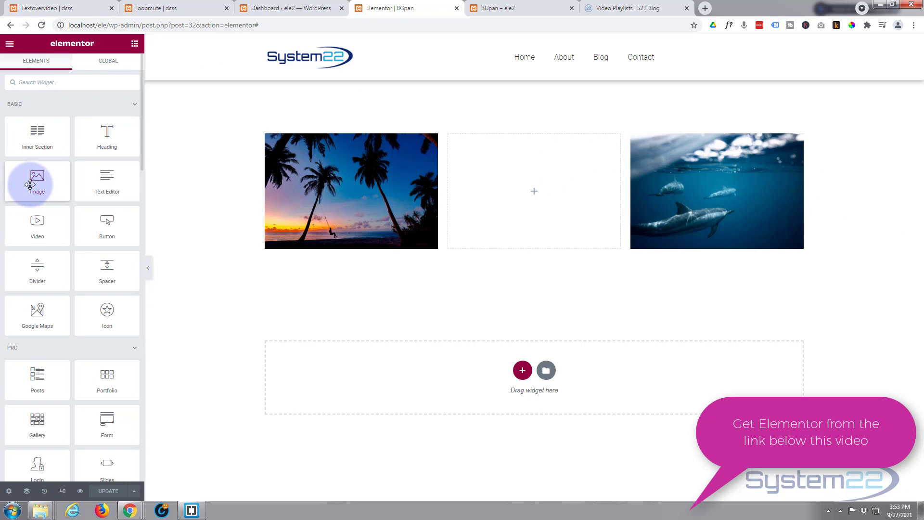
pyautogui.moveTo(32, 181); pyautogui.dragTo(548, 192)
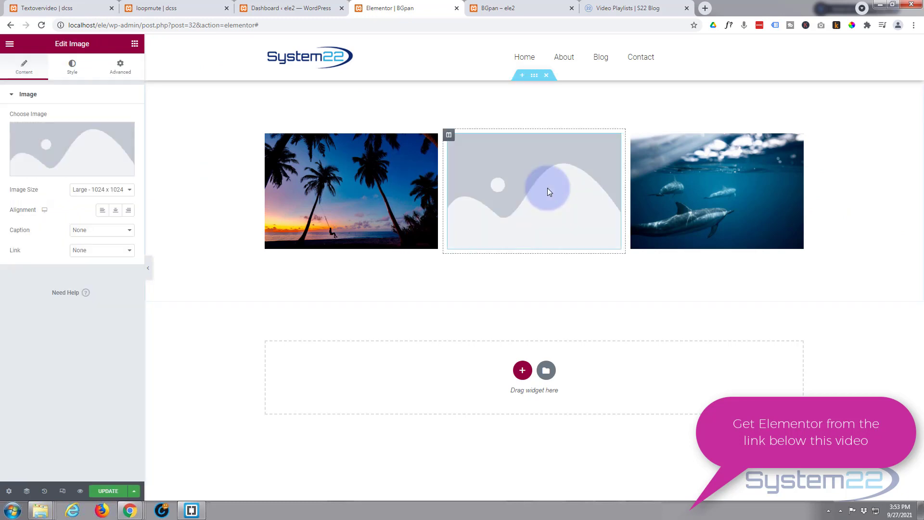
pyautogui.click(86, 152)
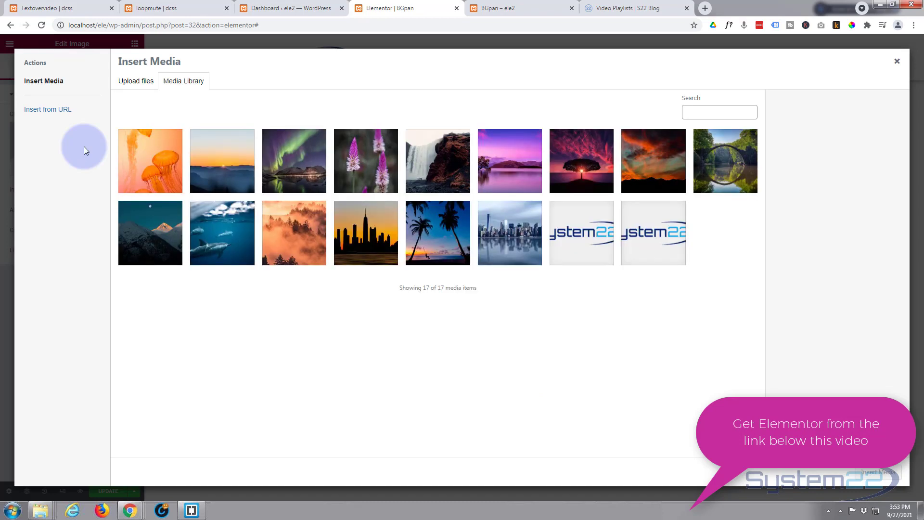
pyautogui.click(291, 159)
pyautogui.click(880, 473)
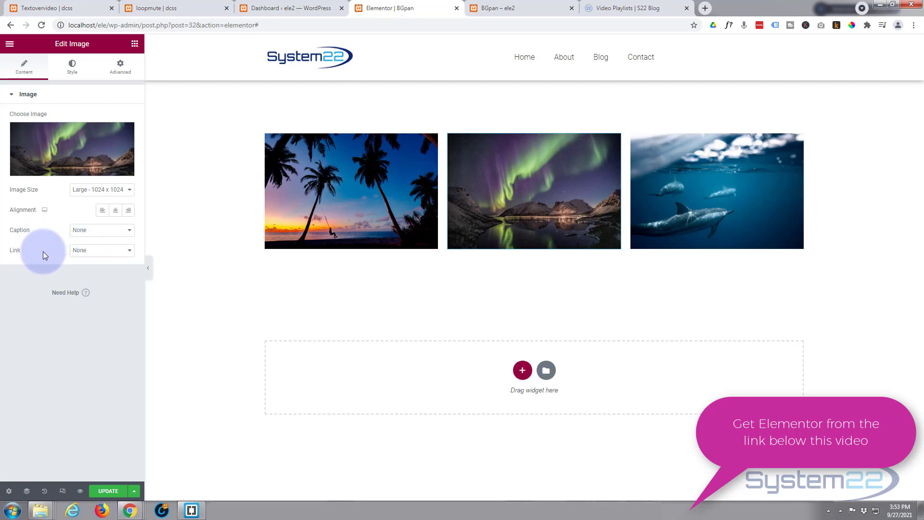
# - Set the aurora image's Link to Media File and Lightbox to Yes
pyautogui.click(94, 251)
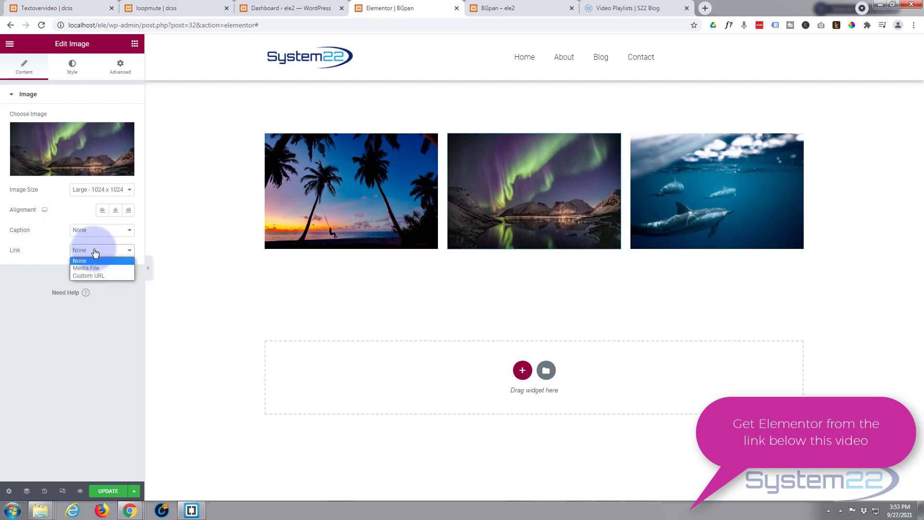
pyautogui.click(86, 268)
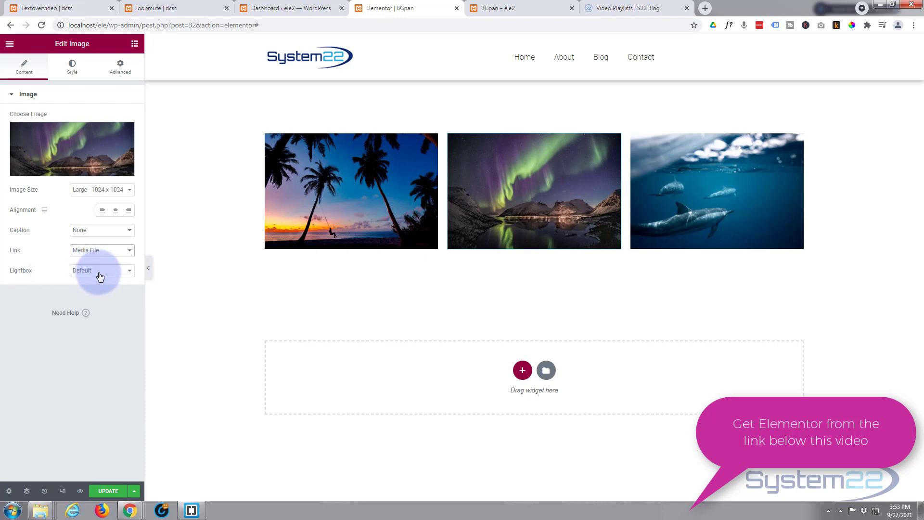
pyautogui.click(100, 274)
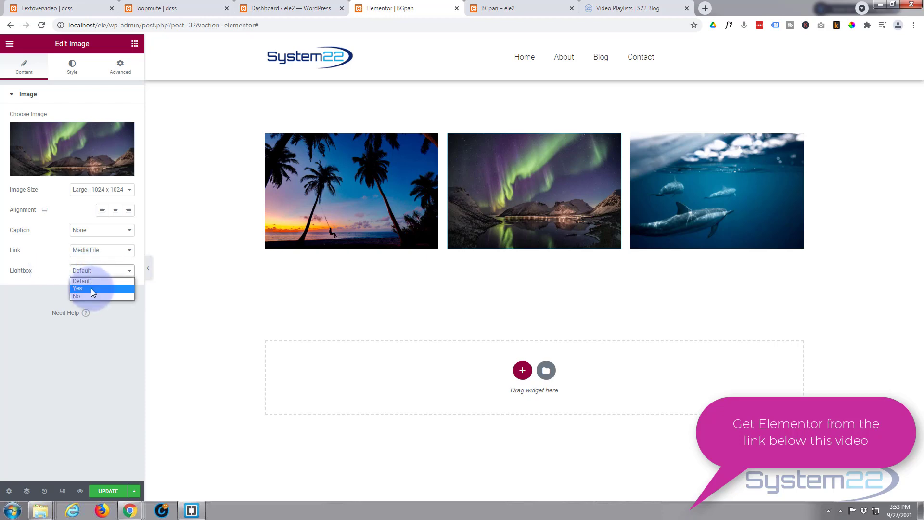
pyautogui.click(91, 288)
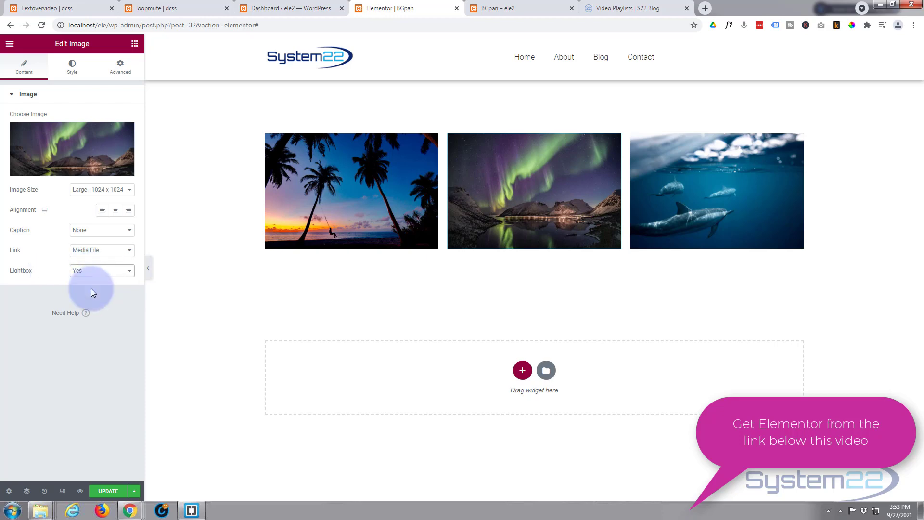
pyautogui.click(99, 252)
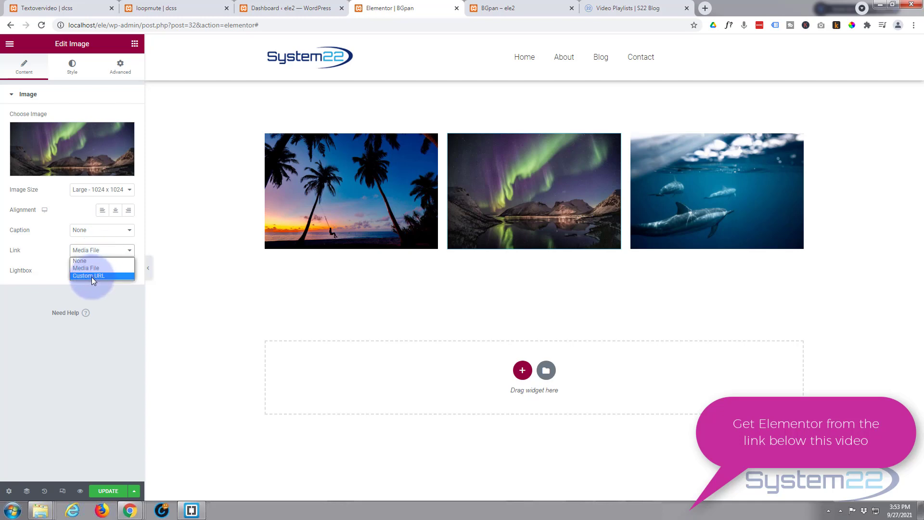
pyautogui.click(55, 246)
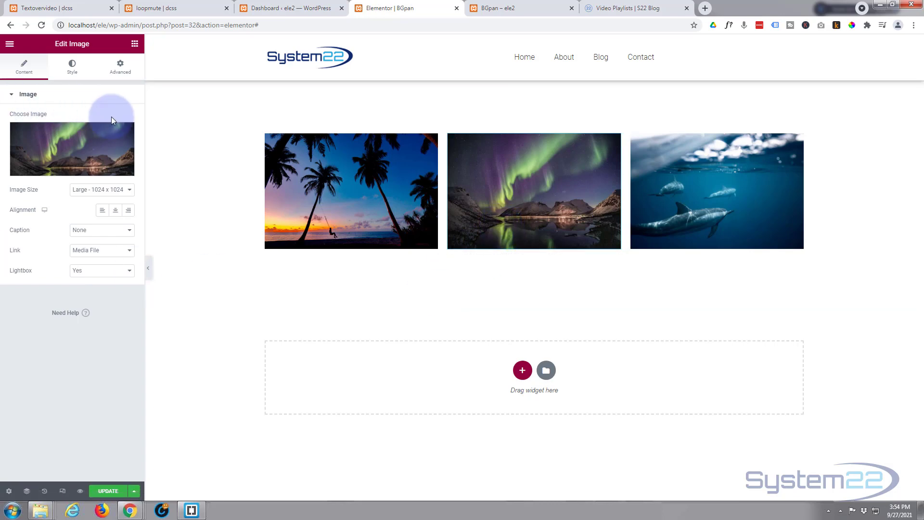
# - In the image's Hover style, set CSS Filters Blur to 5 and Transition Duration to 0.7 s
pyautogui.click(73, 68)
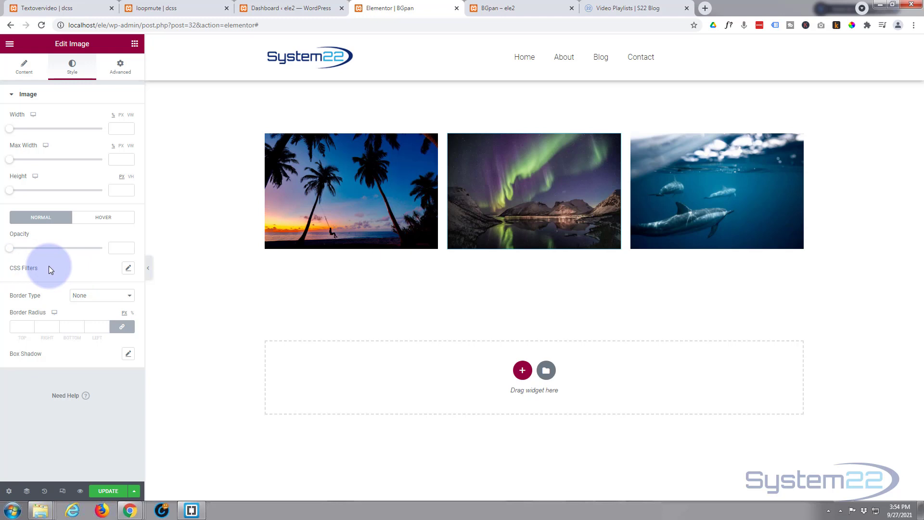
pyautogui.click(109, 220)
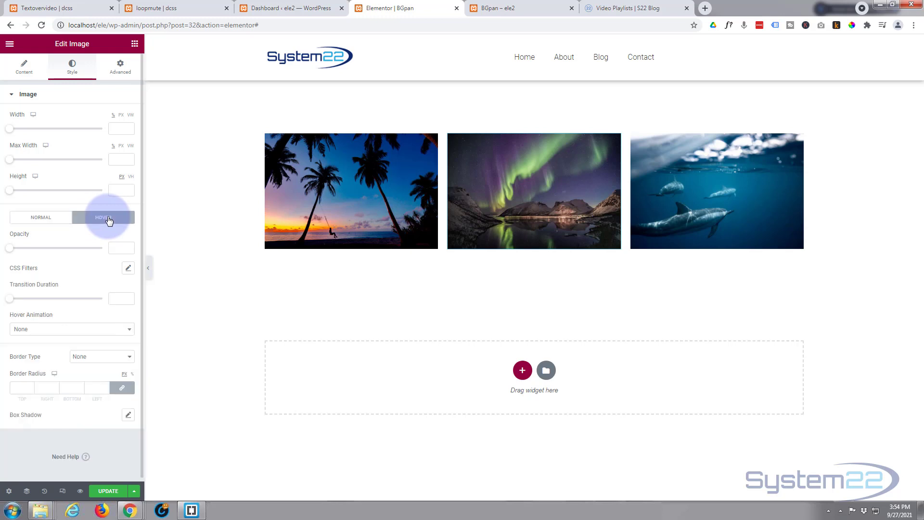
pyautogui.click(128, 269)
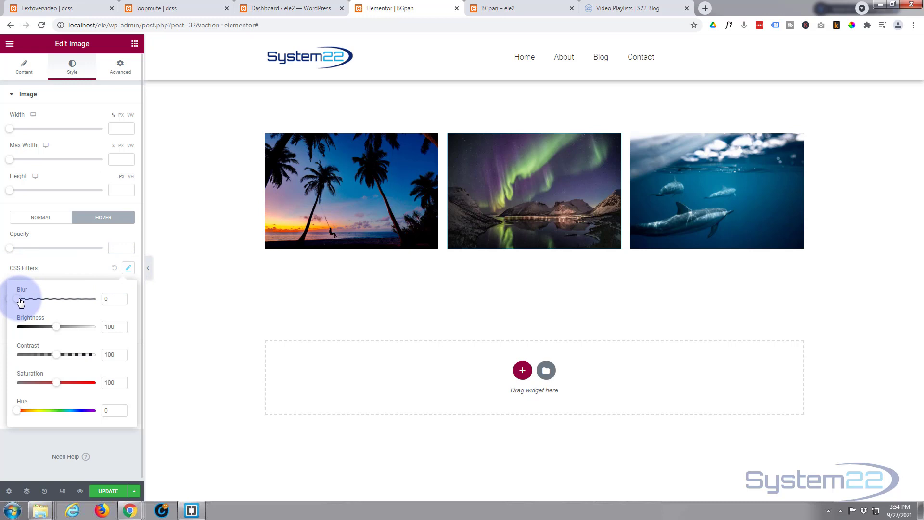
pyautogui.moveTo(21, 302); pyautogui.dragTo(60, 295)
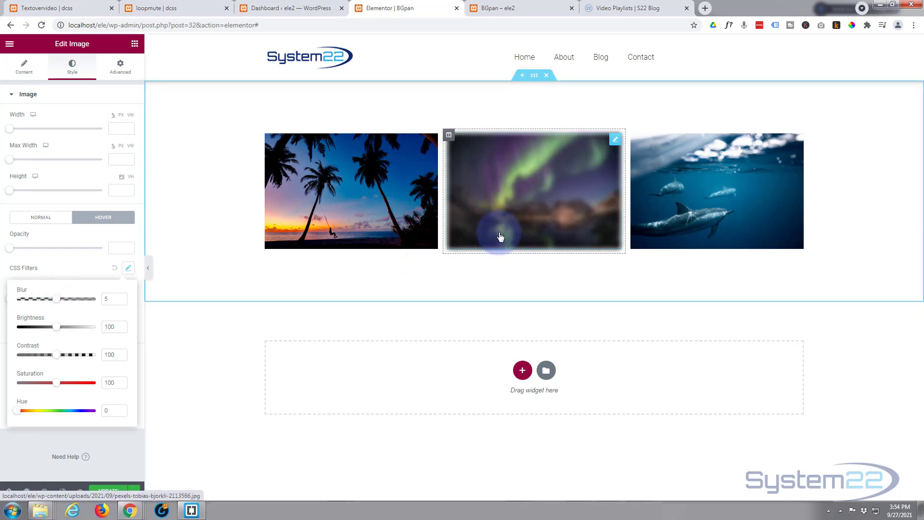
pyautogui.click(67, 268)
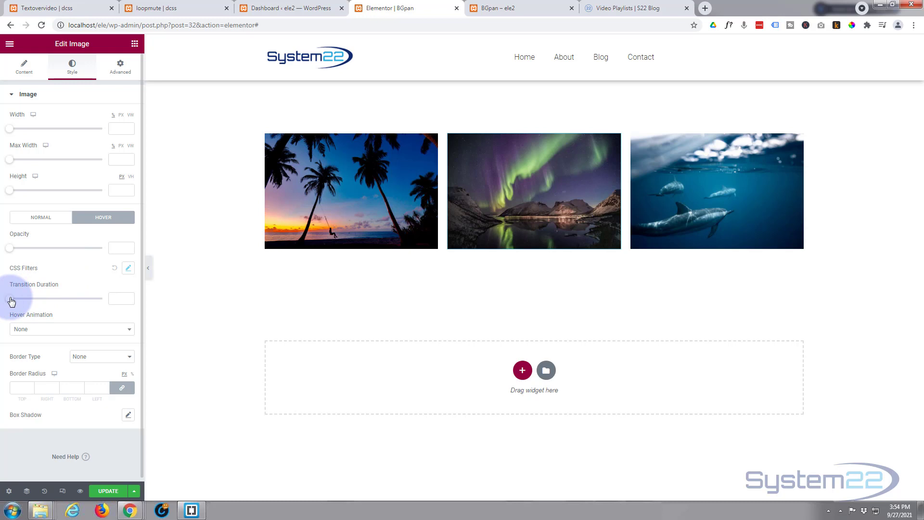
pyautogui.moveTo(11, 300); pyautogui.dragTo(43, 300)
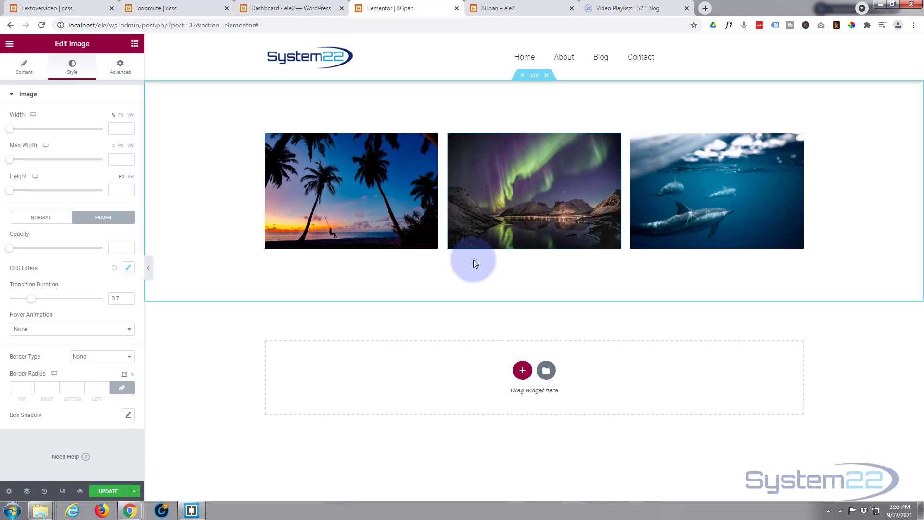
# - Open the empty Additional CSS panel in the WordPress Customizer from the dashboard
pyautogui.click(287, 8)
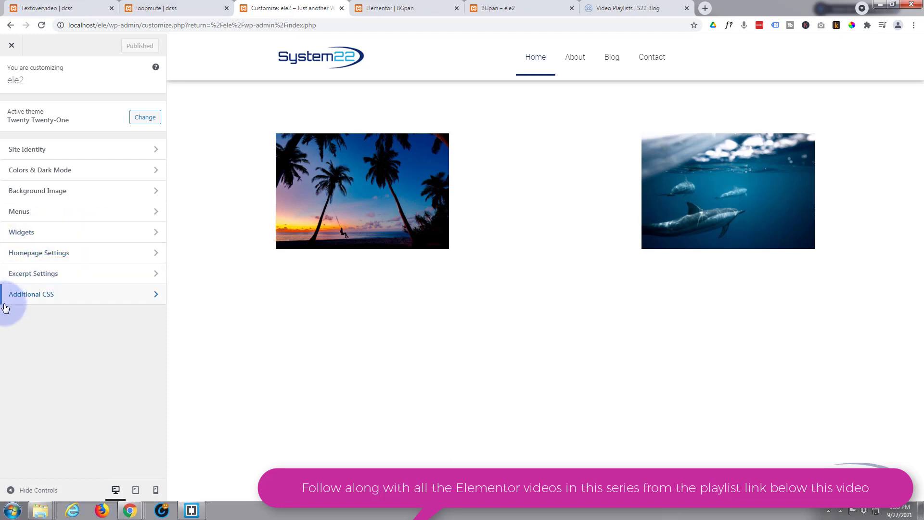
pyautogui.click(95, 301)
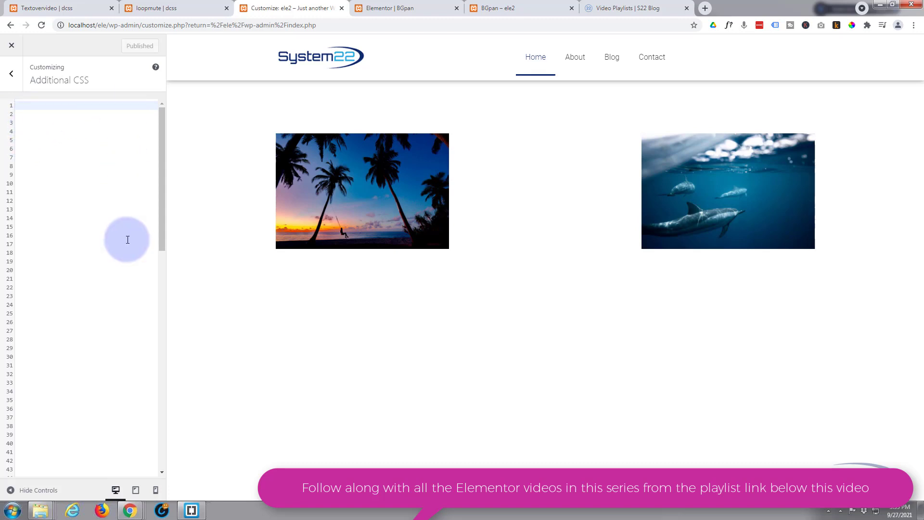
# - Under the aurora image's Advanced settings, enter 'btim' in the CSS Classes field
pyautogui.click(420, 8)
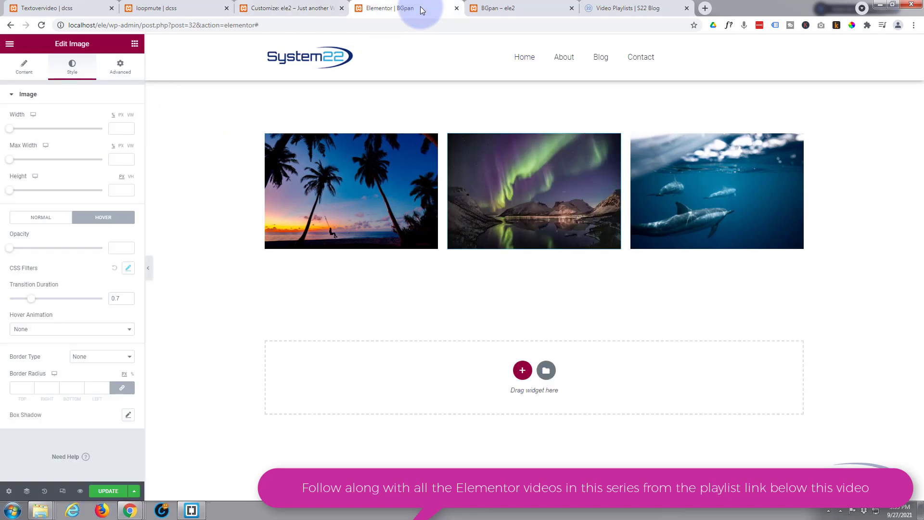
pyautogui.click(126, 72)
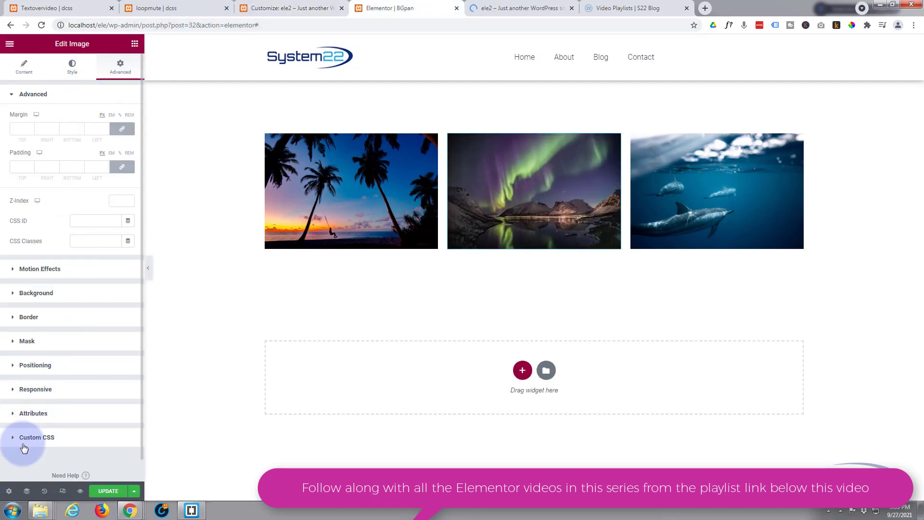
pyautogui.click(54, 438)
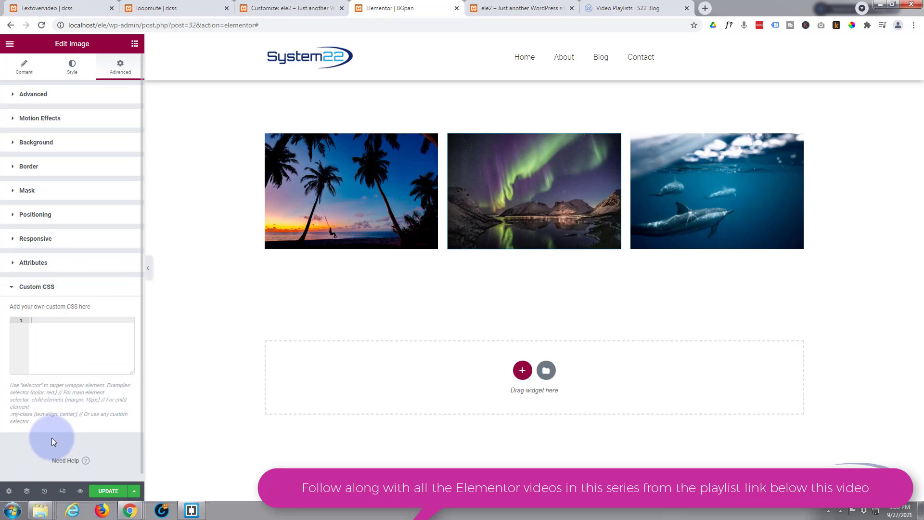
pyautogui.click(44, 319)
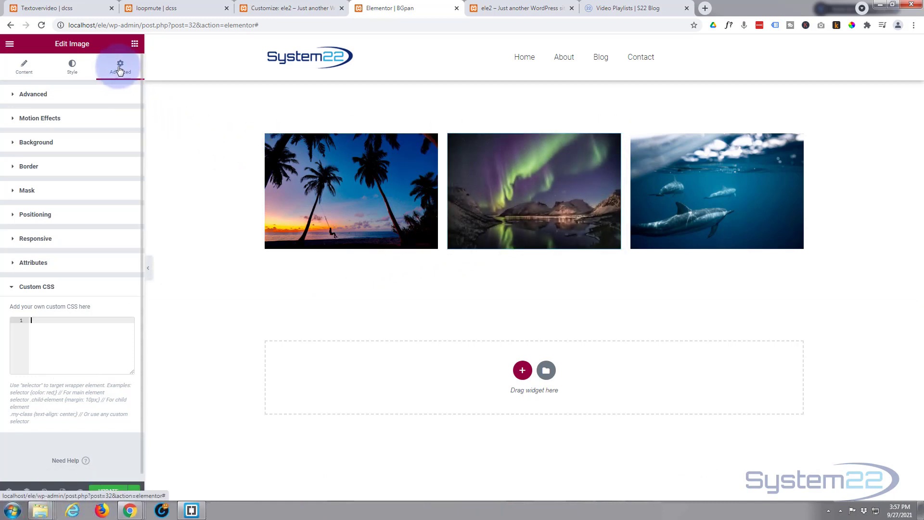
pyautogui.click(13, 96)
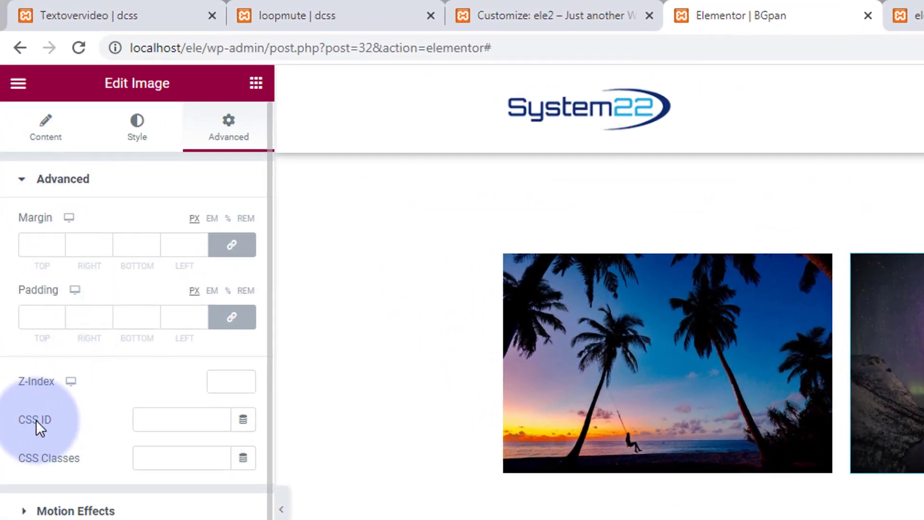
pyautogui.click(153, 457)
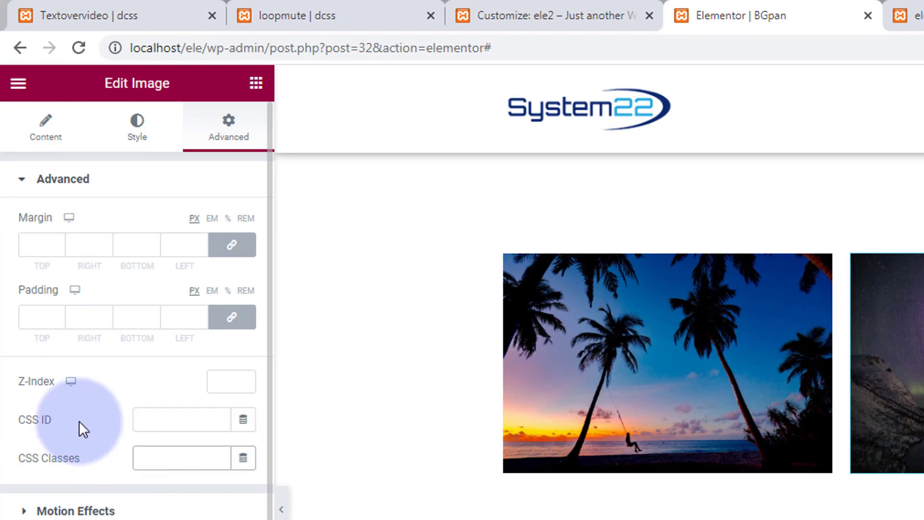
pyautogui.write('btim')
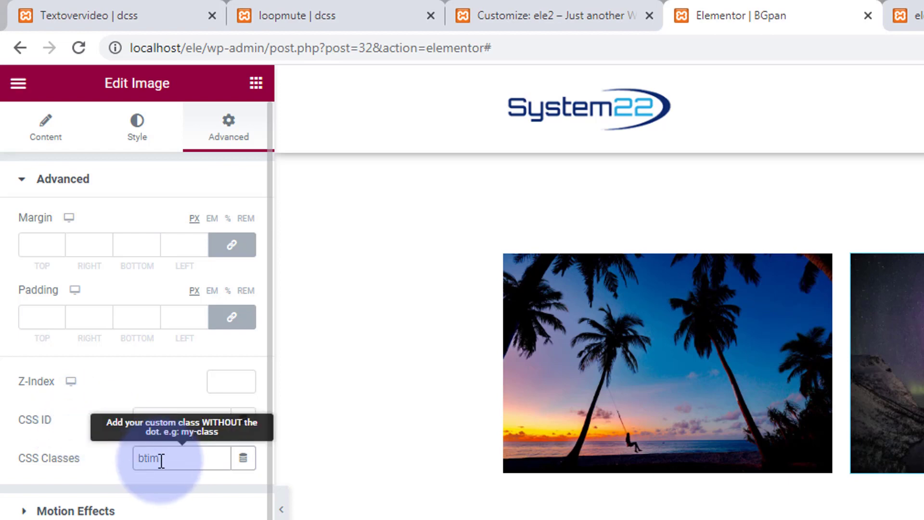
pyautogui.moveTo(172, 460); pyautogui.dragTo(107, 466)
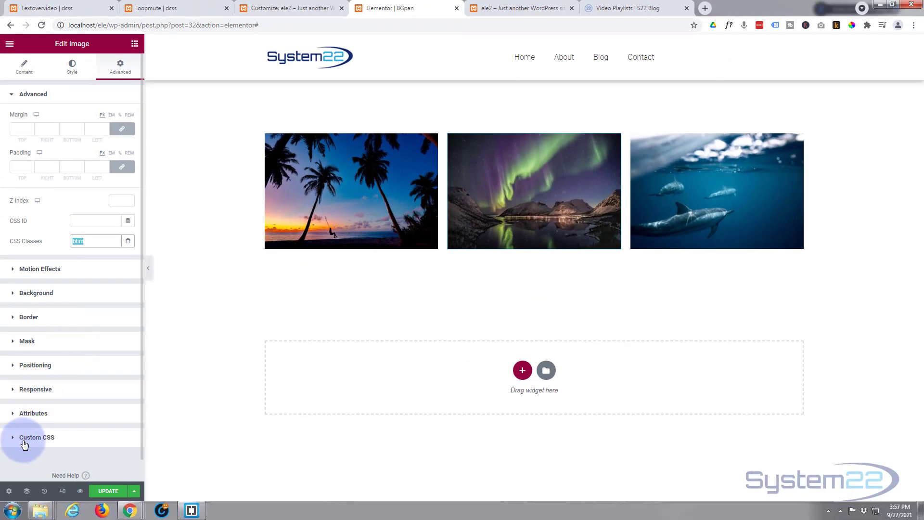
# - Write a .btim:after rule with content 'Click Me!' and begin position:absolute; in Custom CSS
pyautogui.click(16, 439)
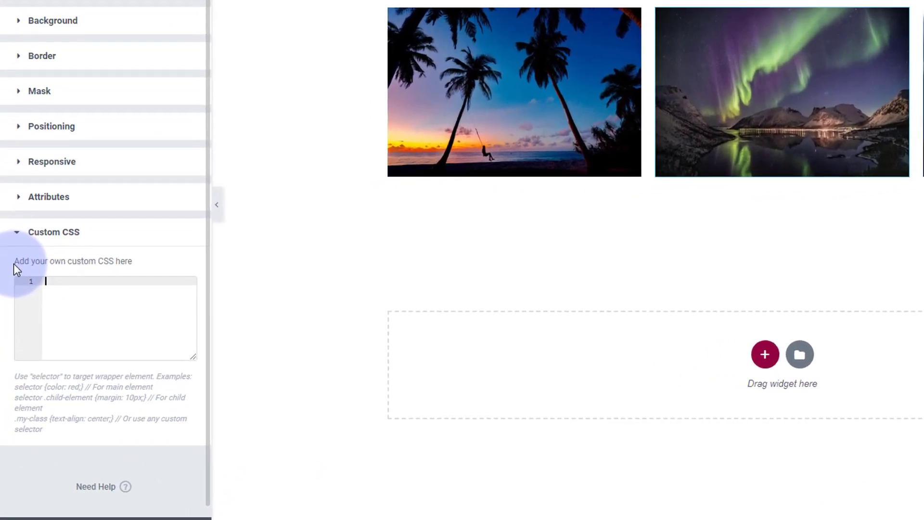
pyautogui.write('.btim')
pyautogui.write(':after {}')
pyautogui.press('Left')
pyautogui.press('Return')
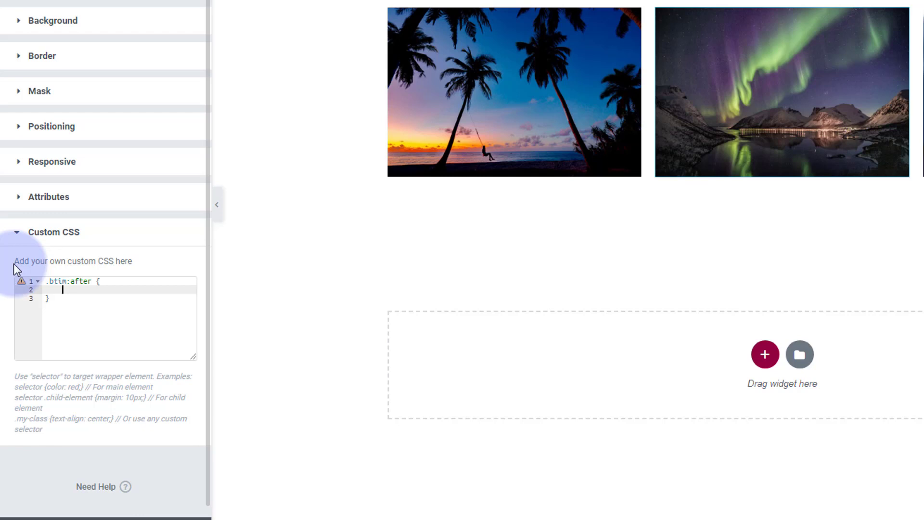
pyautogui.write('content')
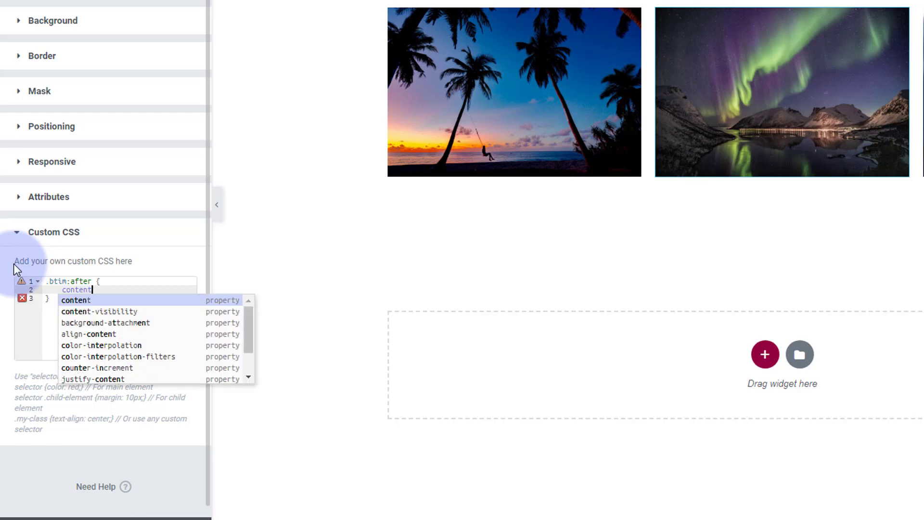
pyautogui.press('Return')
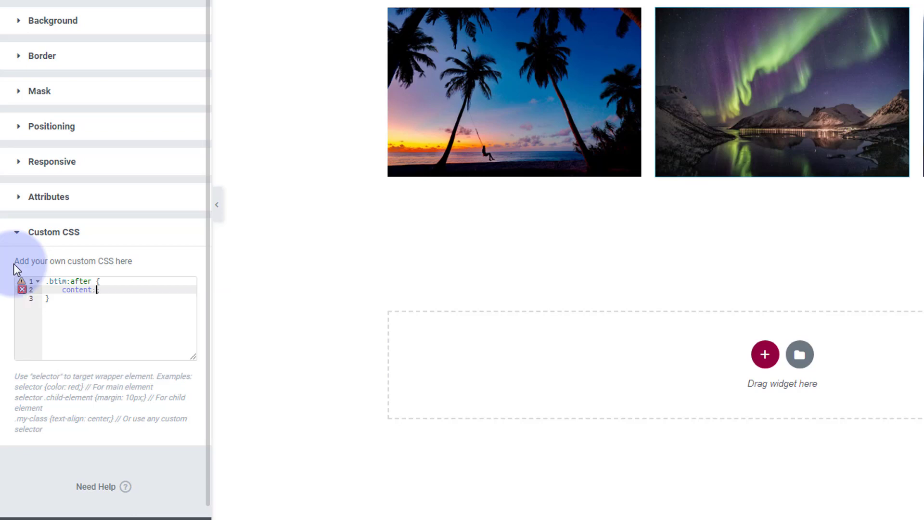
pyautogui.write("'Click Me!';")
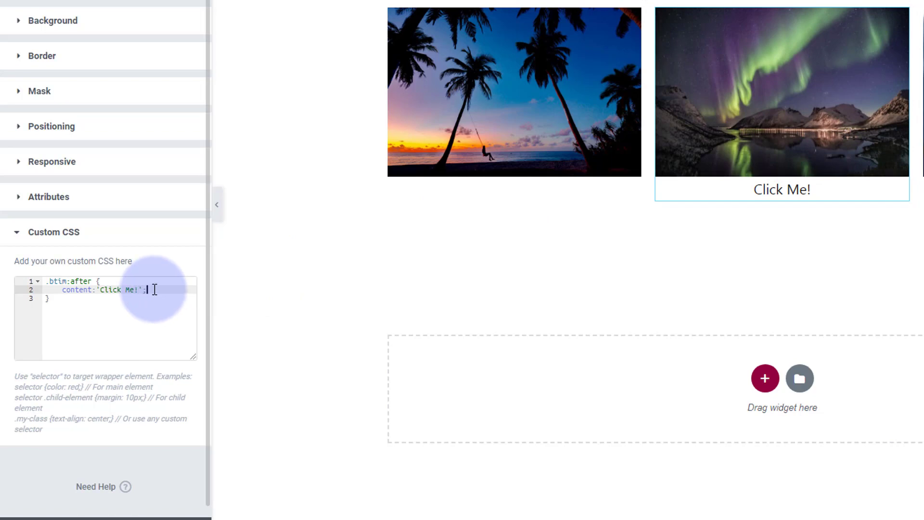
pyautogui.press('Return')
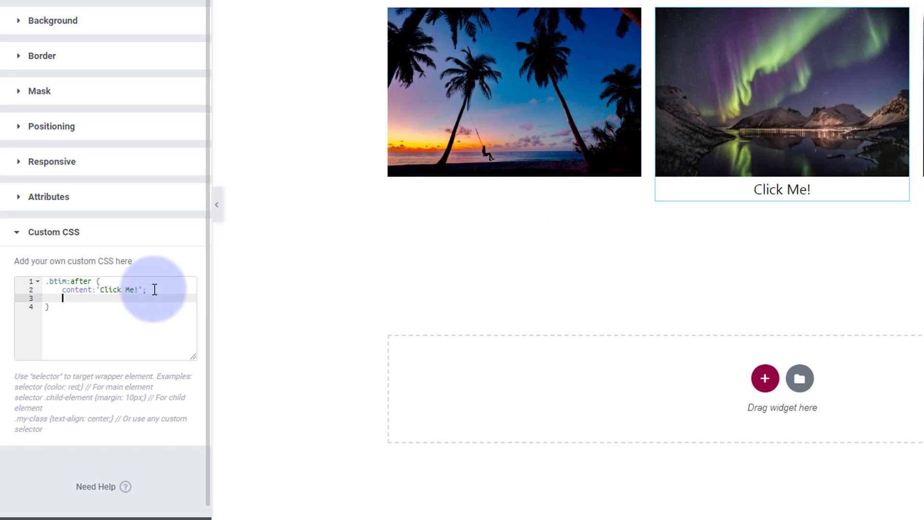
pyautogui.write('positi')
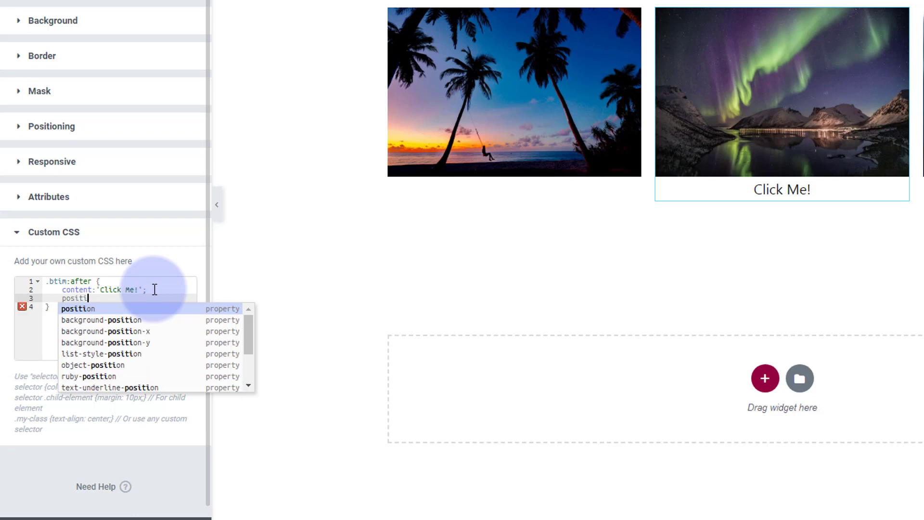
pyautogui.write('on:ab')
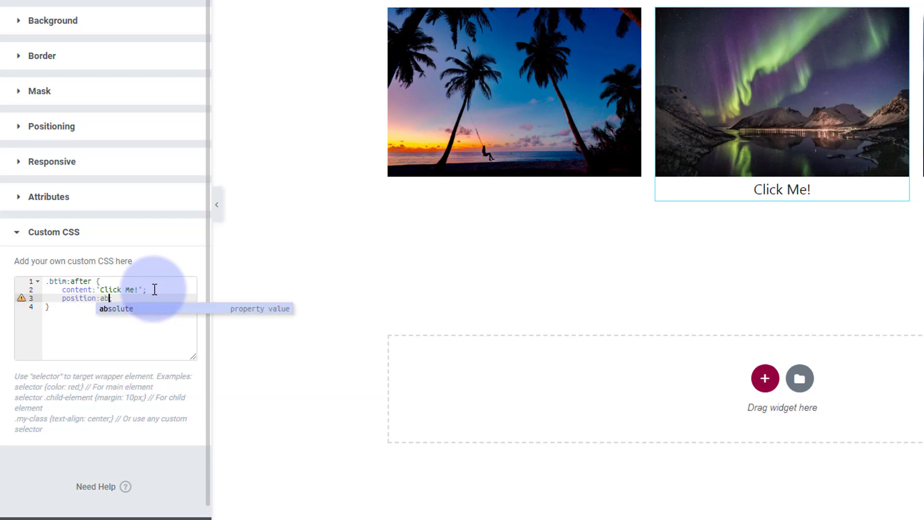
pyautogui.write('solute;')
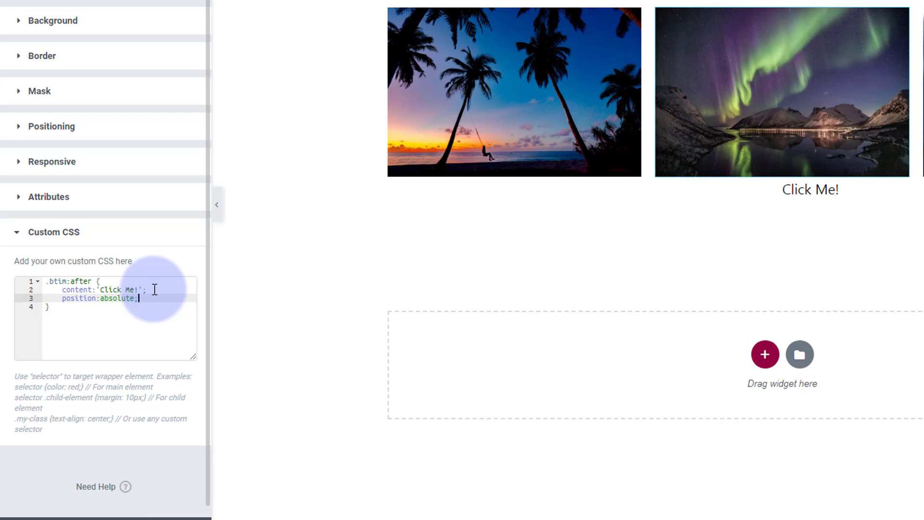
# - Add top:50%, left:50% and transform:translate(-50%,-50%) to the .btim:after rule
pyautogui.press('Return')
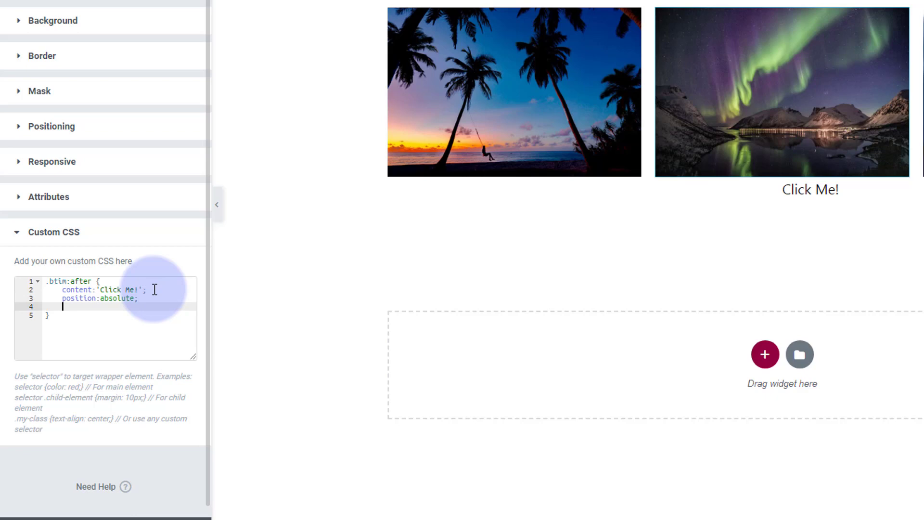
pyautogui.write('top:50%;')
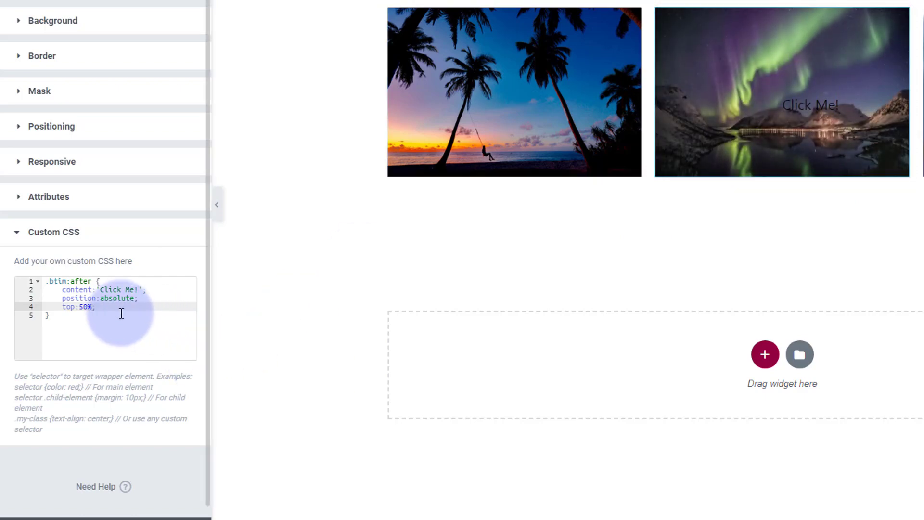
pyautogui.click(114, 310)
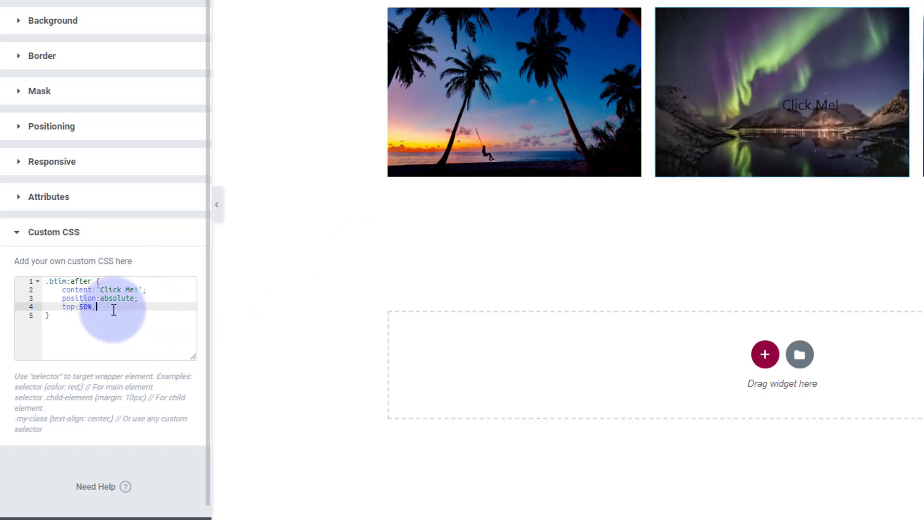
pyautogui.press('Return')
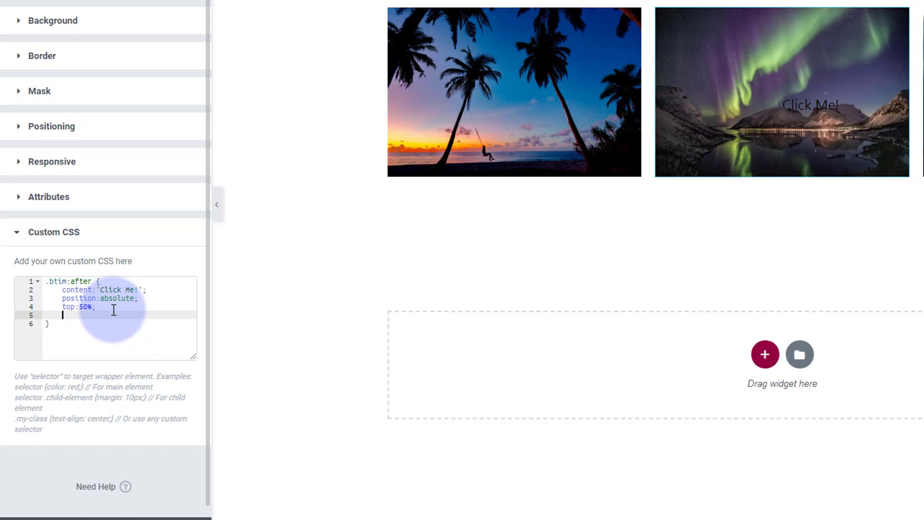
pyautogui.write('left:50%;')
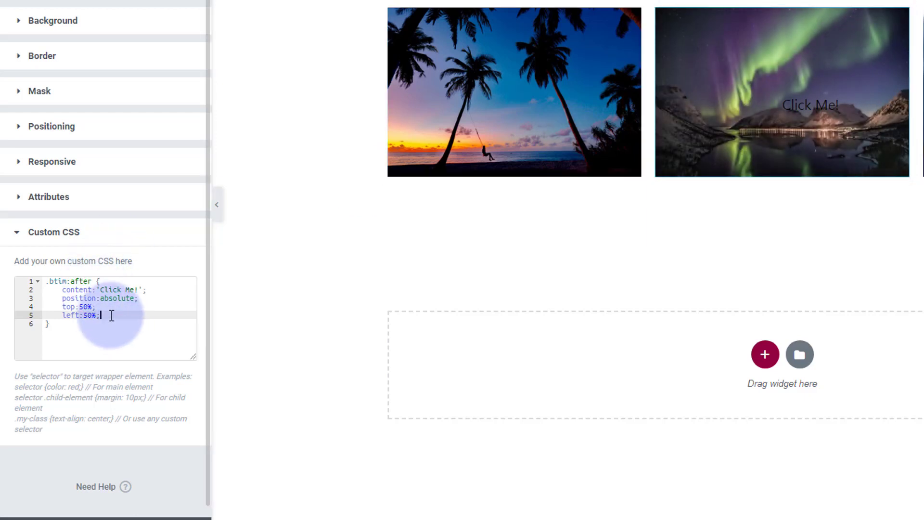
pyautogui.press('Return')
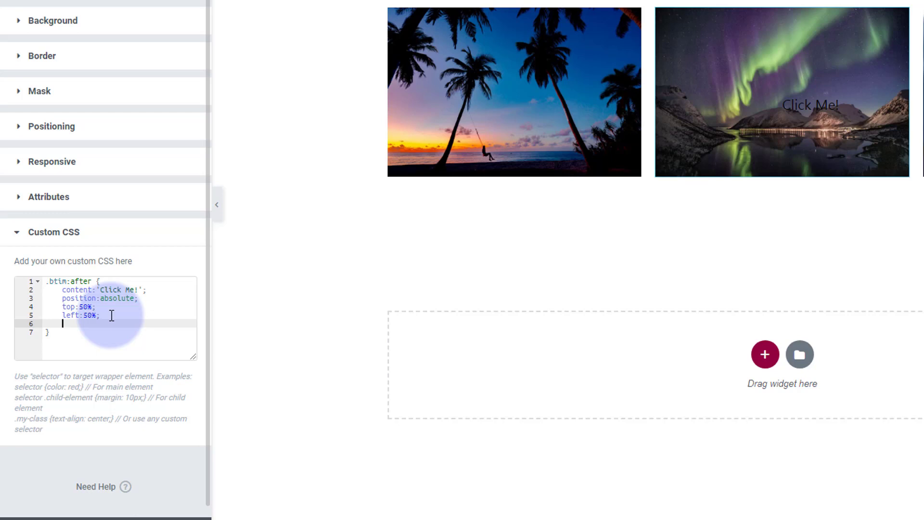
pyautogui.write('tr')
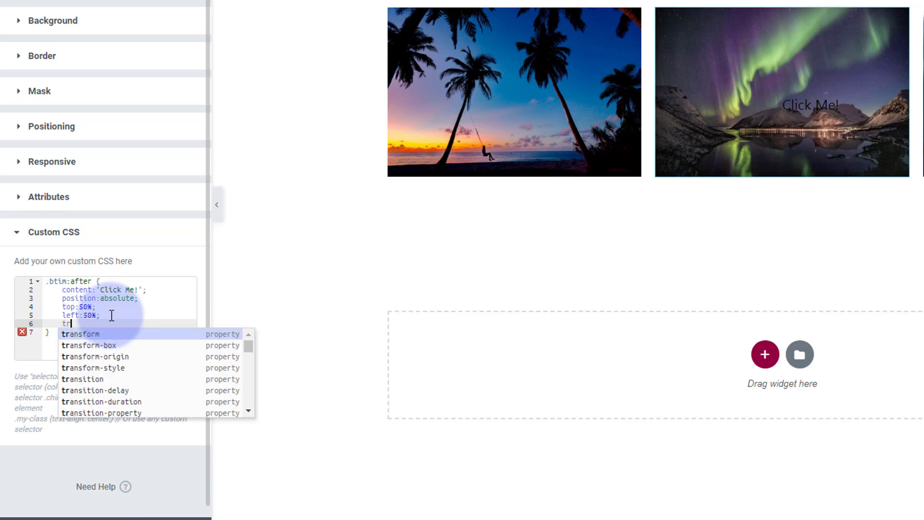
pyautogui.write('ansform:')
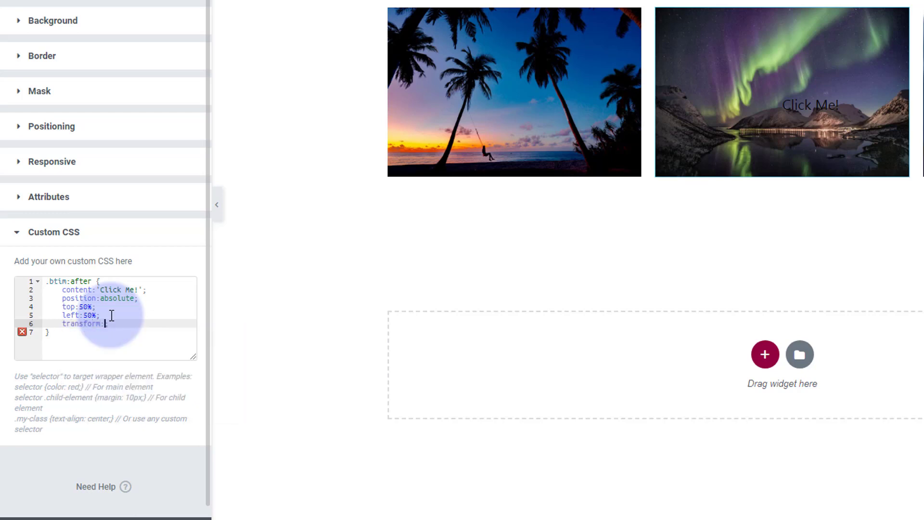
pyautogui.write('translate;9')
pyautogui.press('BackSpace')
pyautogui.write('(-50%,')
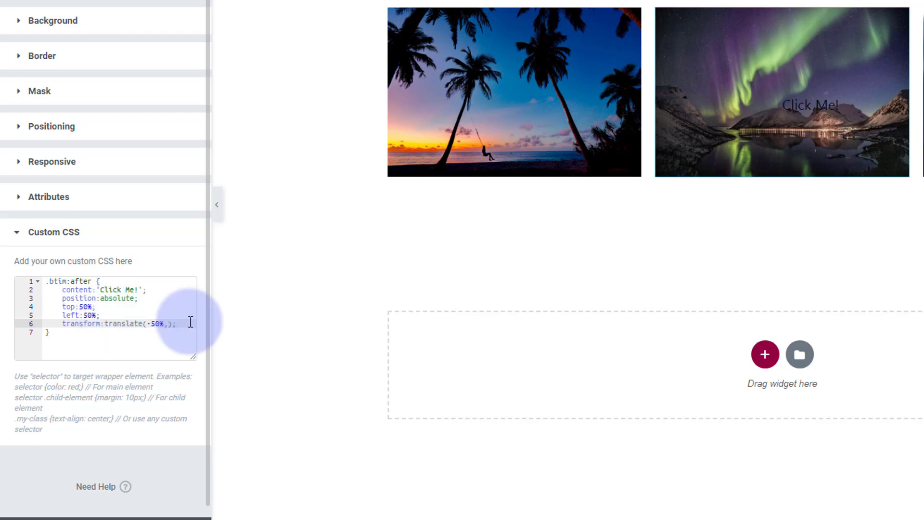
pyautogui.write('-50%')
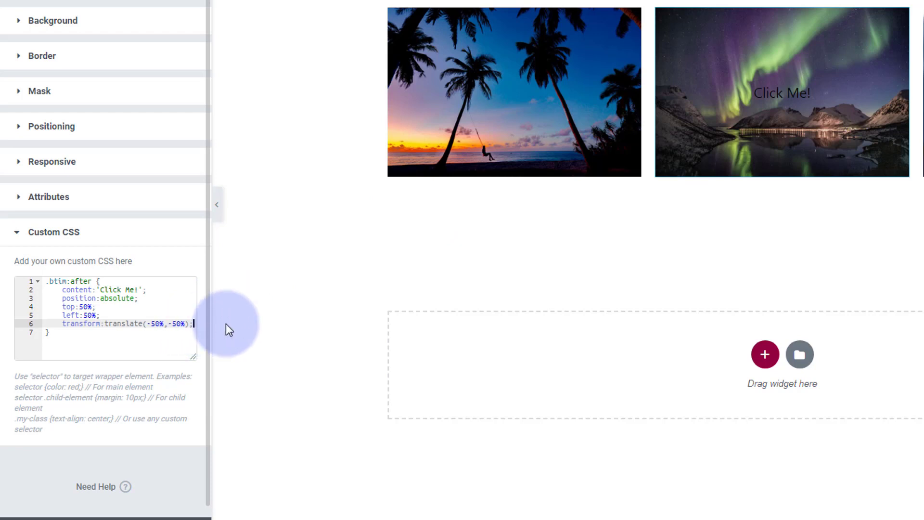
# - Add color:#fff to the .btim:after rule and start a background: declaration
pyautogui.press('Return')
pyautogui.write('color')
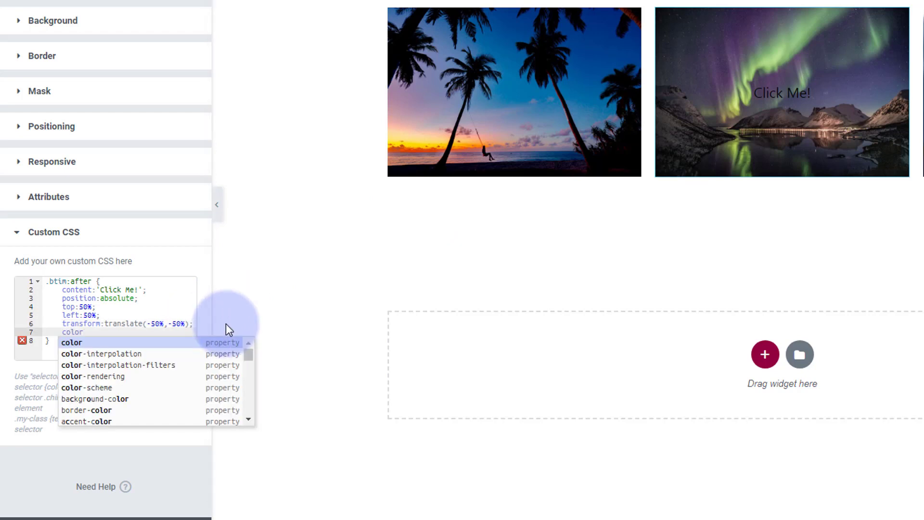
pyautogui.press('Return')
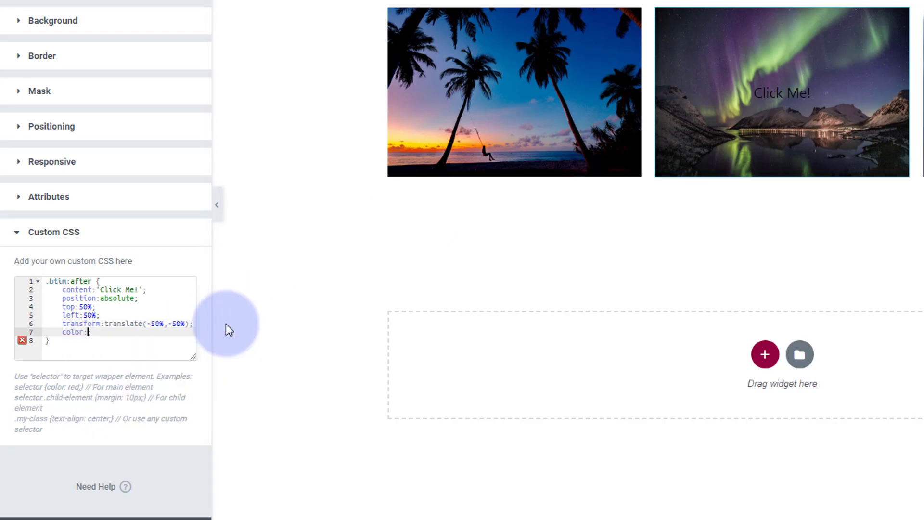
pyautogui.write('#fff;')
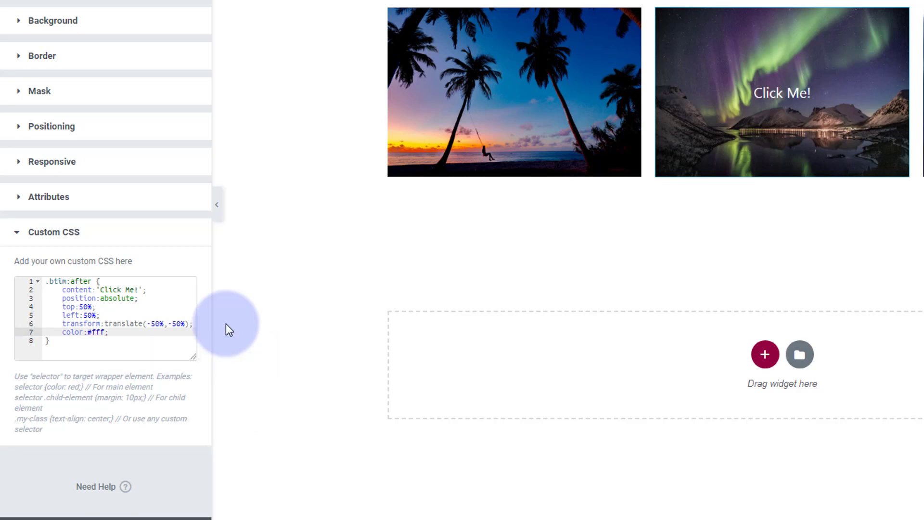
pyautogui.press('End')
pyautogui.press('Return')
pyautogui.write('backgroun')
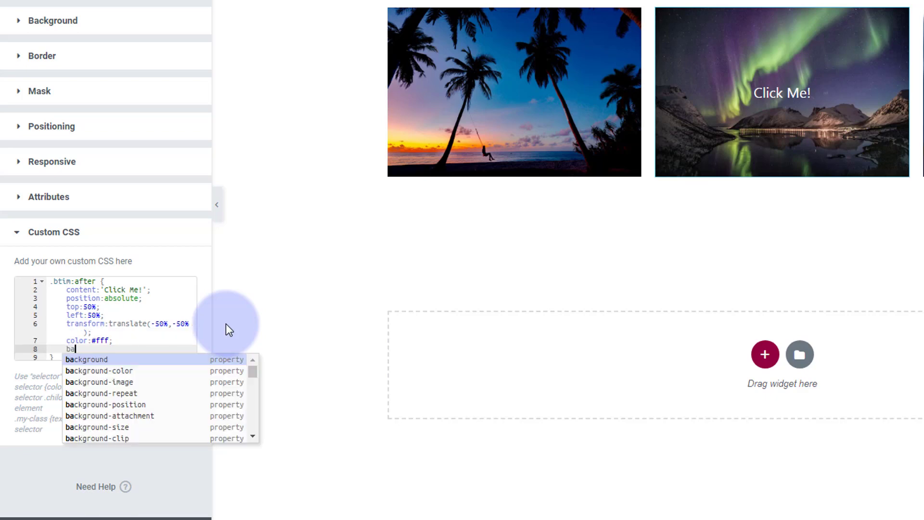
pyautogui.write('d:')
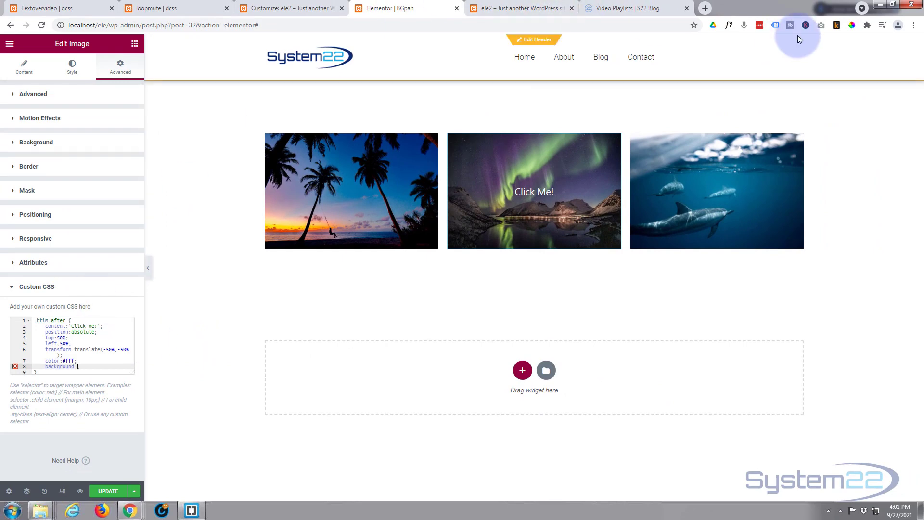
# - Sample the System22 logo's blue with ColorPick Eyedropper and copy its hex code 2EADE3
pyautogui.click(851, 26)
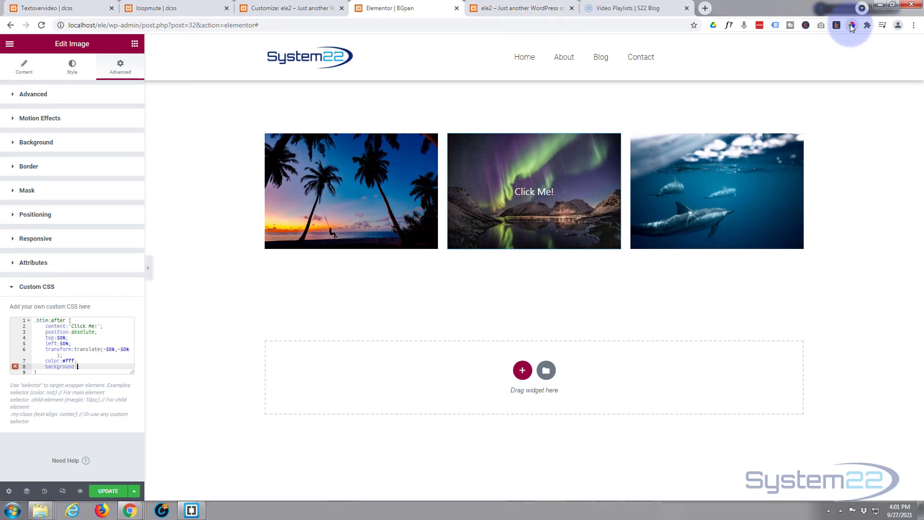
pyautogui.click(342, 54)
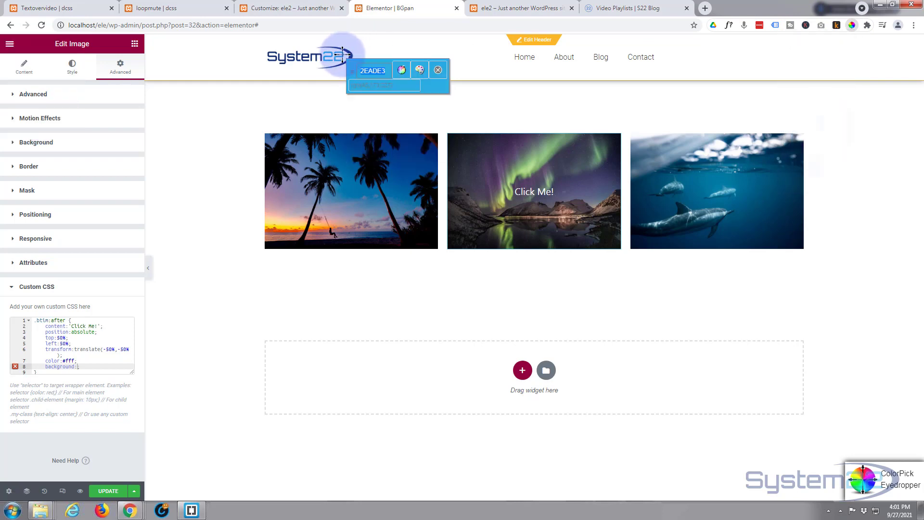
pyautogui.rightClick(371, 71)
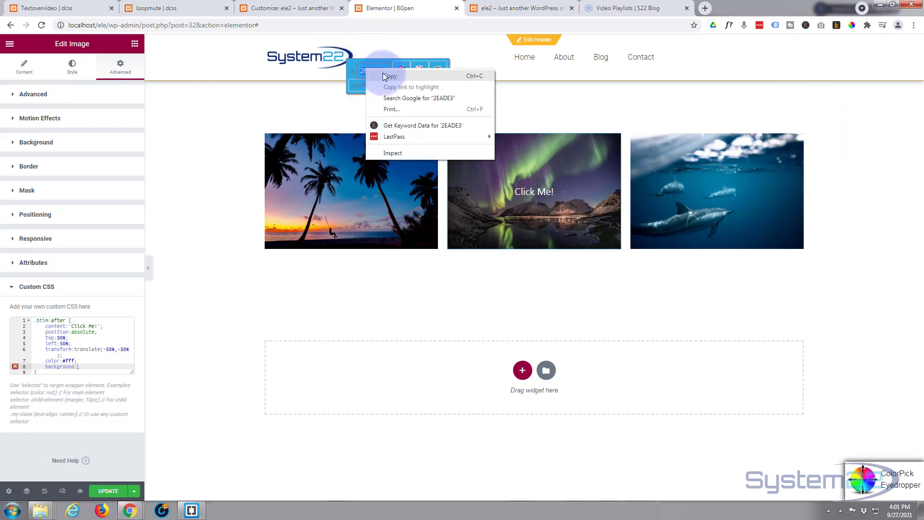
pyautogui.click(385, 76)
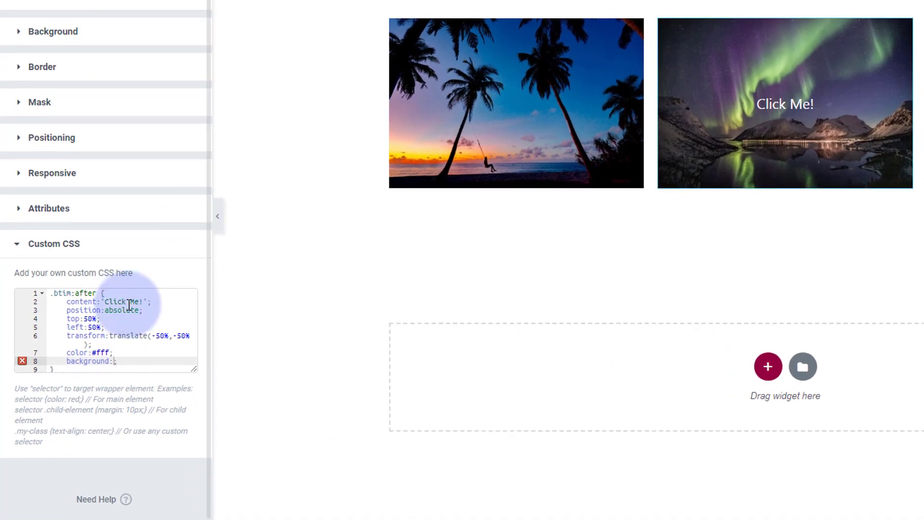
# - Set the label's background to the pasted #2EADE3, testing alpha digits before removing them for a solid fill
pyautogui.write('#')
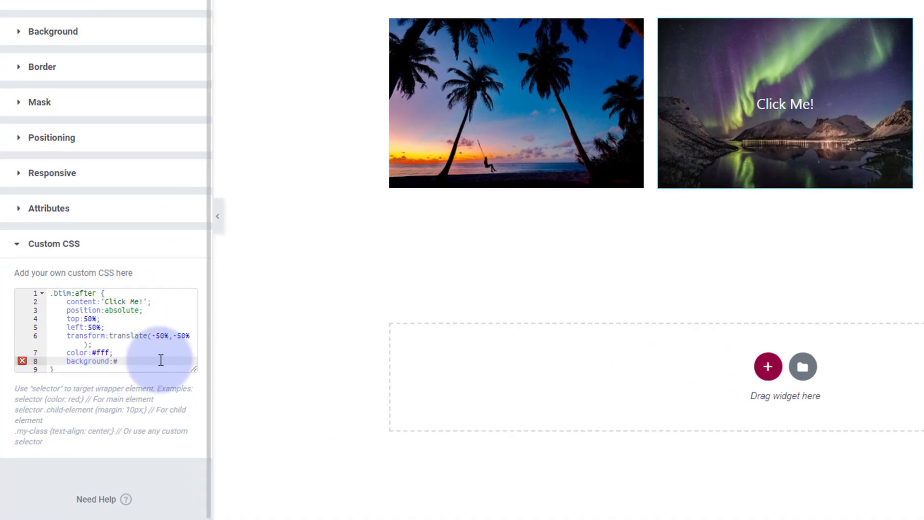
pyautogui.hotkey('ctrl', 'v')
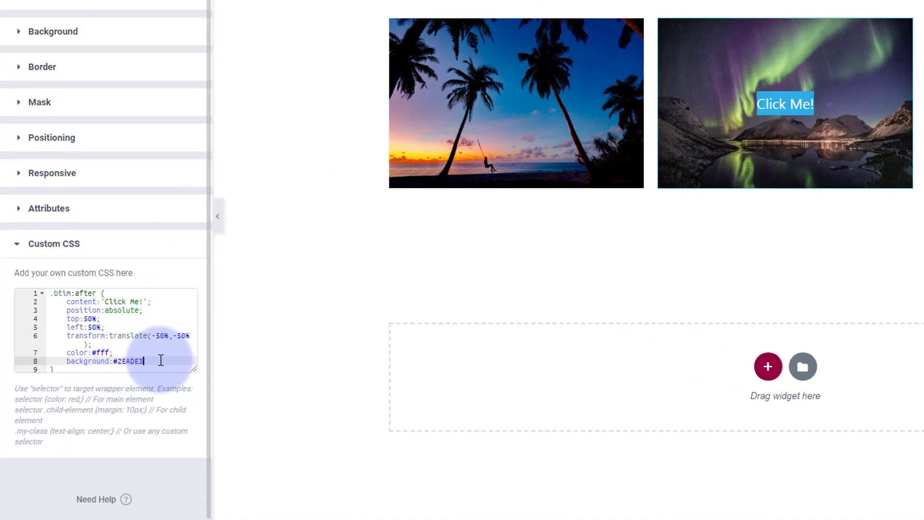
pyautogui.write(';')
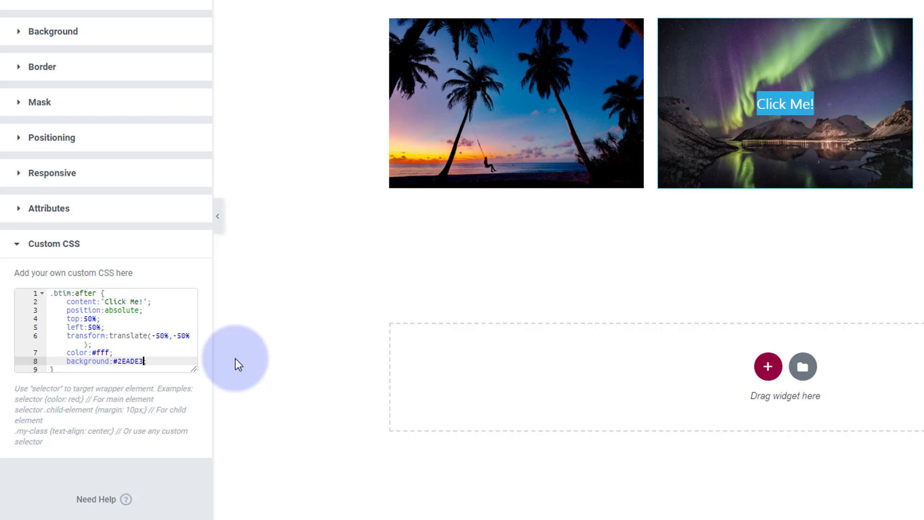
pyautogui.write(';')
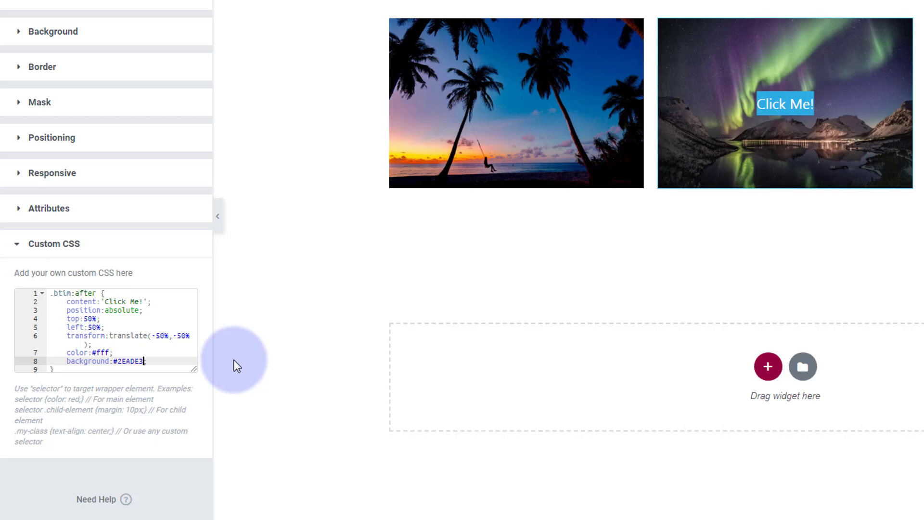
pyautogui.write('50')
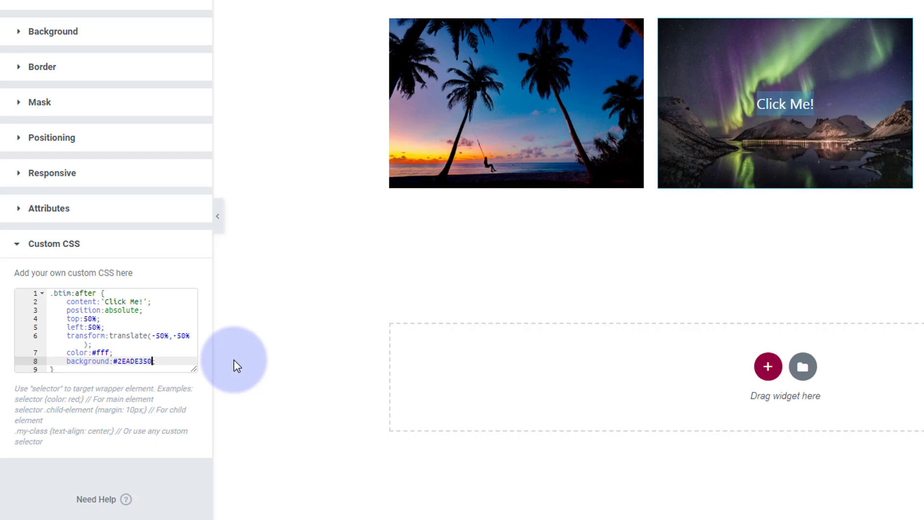
pyautogui.click(147, 361)
pyautogui.press('BackSpace')
pyautogui.write('9')
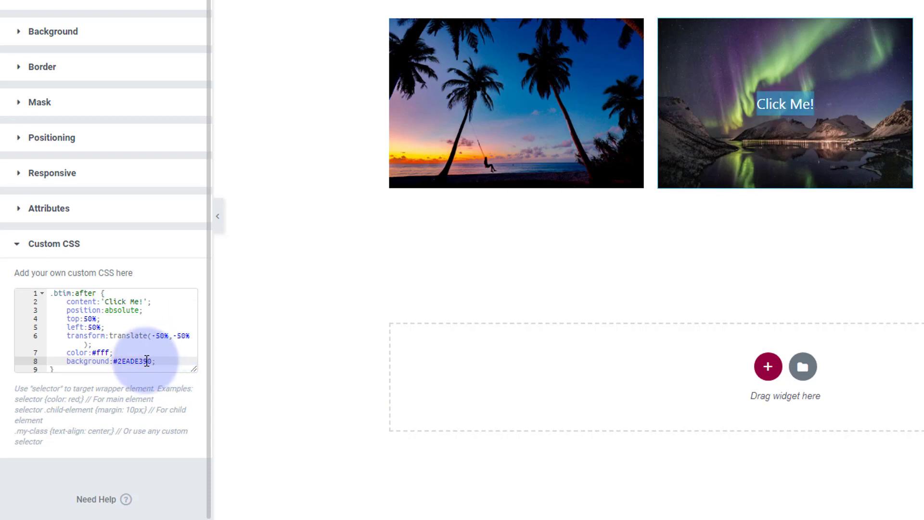
pyautogui.moveTo(146, 361); pyautogui.dragTo(162, 361)
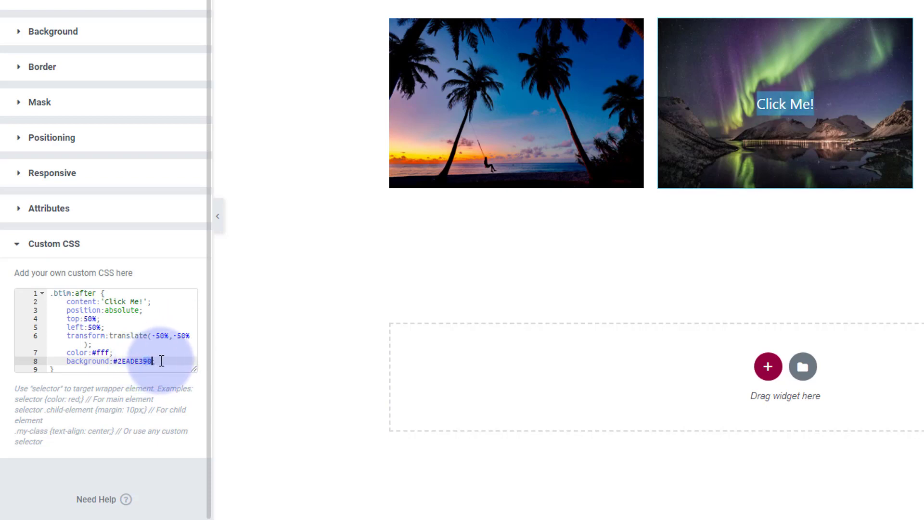
pyautogui.press('BackSpace')
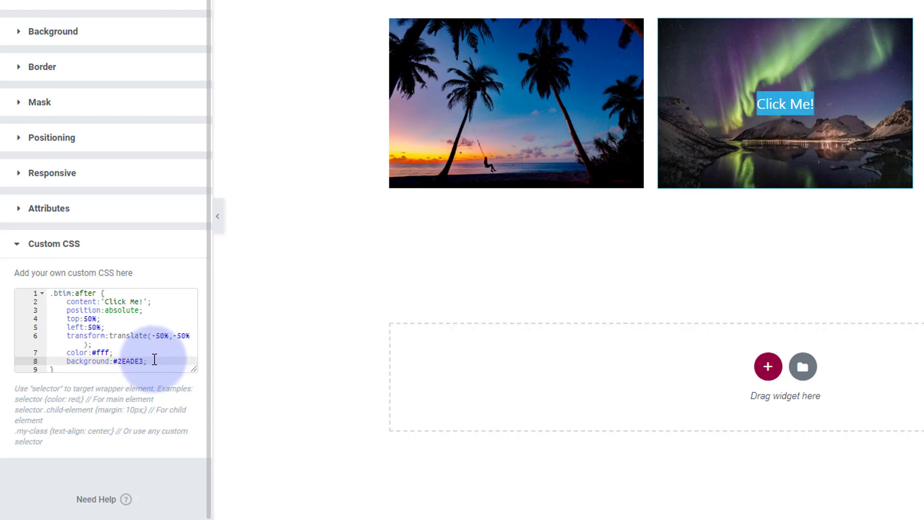
# - Add padding:5px 20px and border-radius:4px to the .btim:after rule
pyautogui.press('Return')
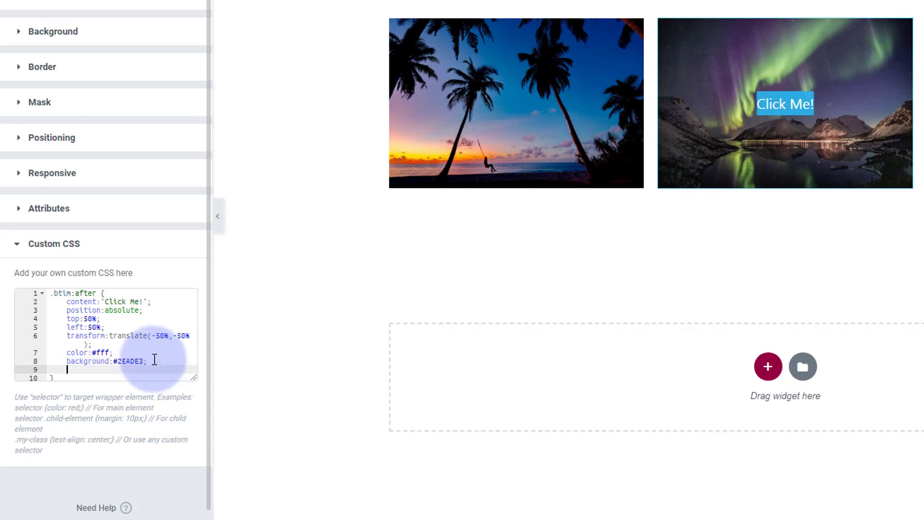
pyautogui.write('padding')
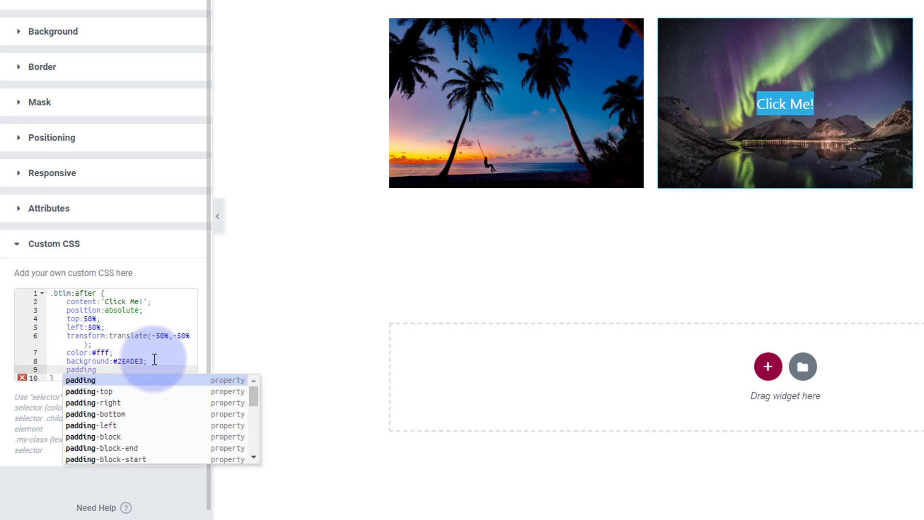
pyautogui.write(':5px')
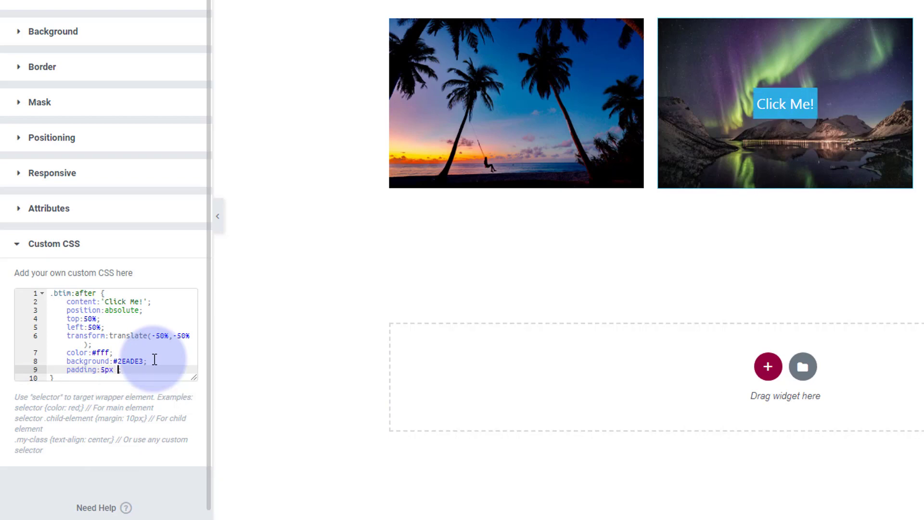
pyautogui.write(' 20px;')
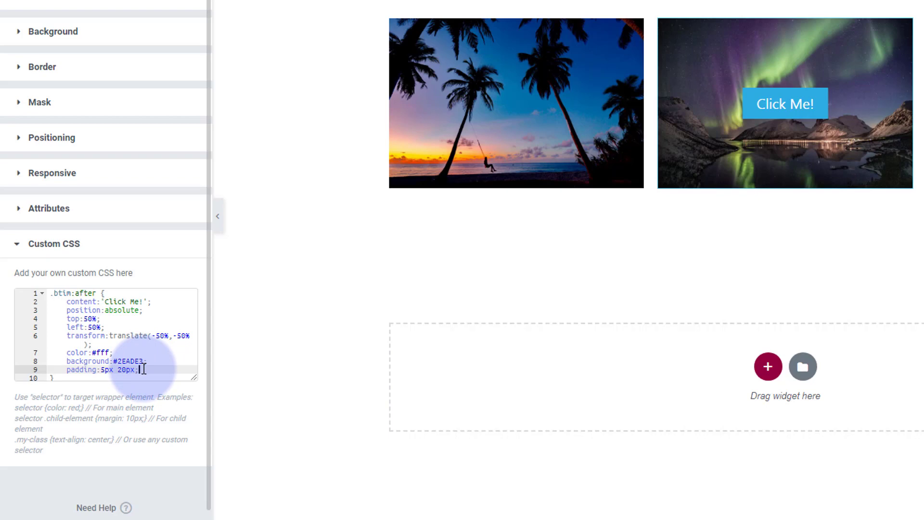
pyautogui.press('Return')
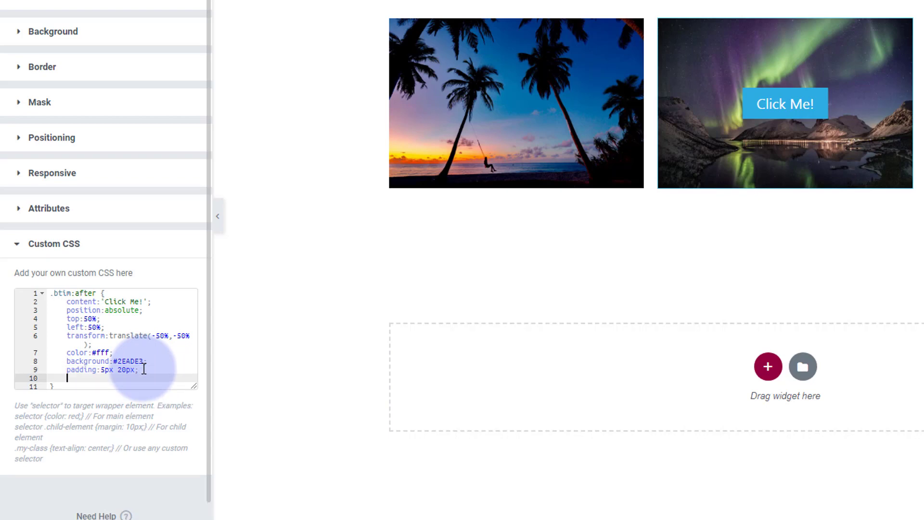
pyautogui.write('border-ra')
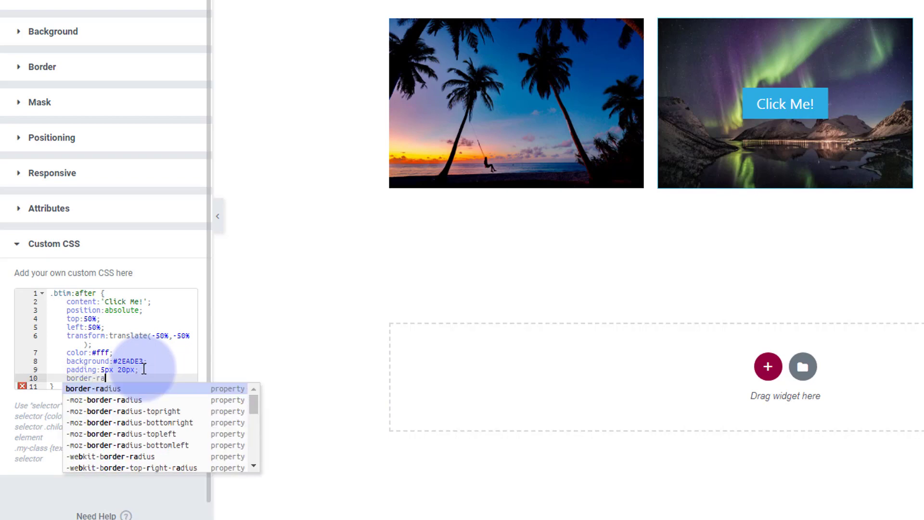
pyautogui.write('dius:')
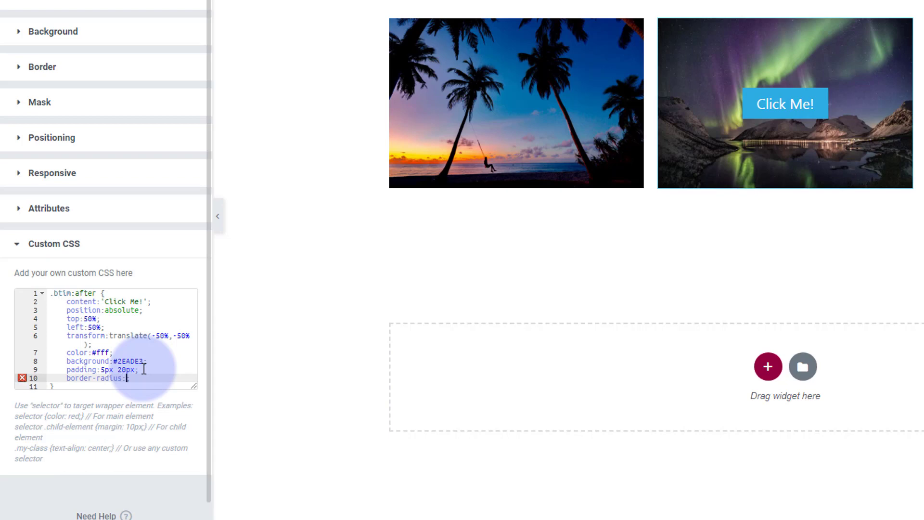
pyautogui.write('4px')
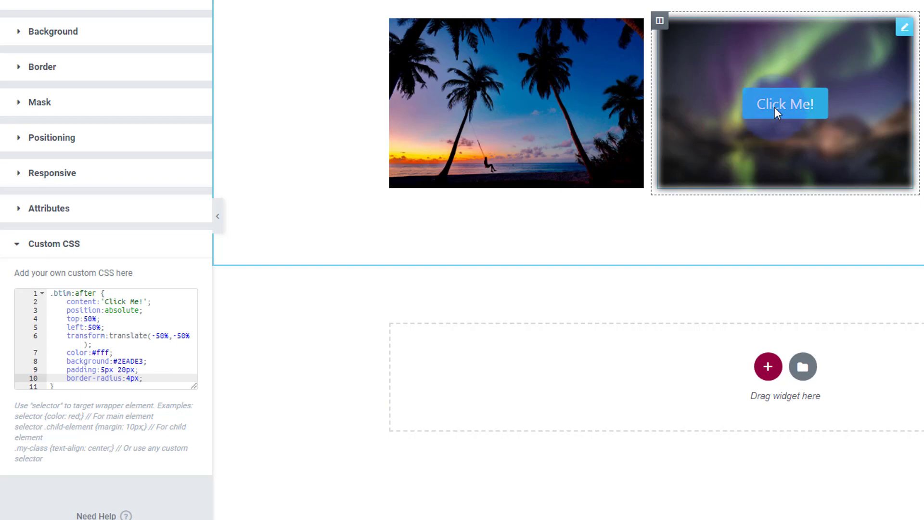
pyautogui.write(';')
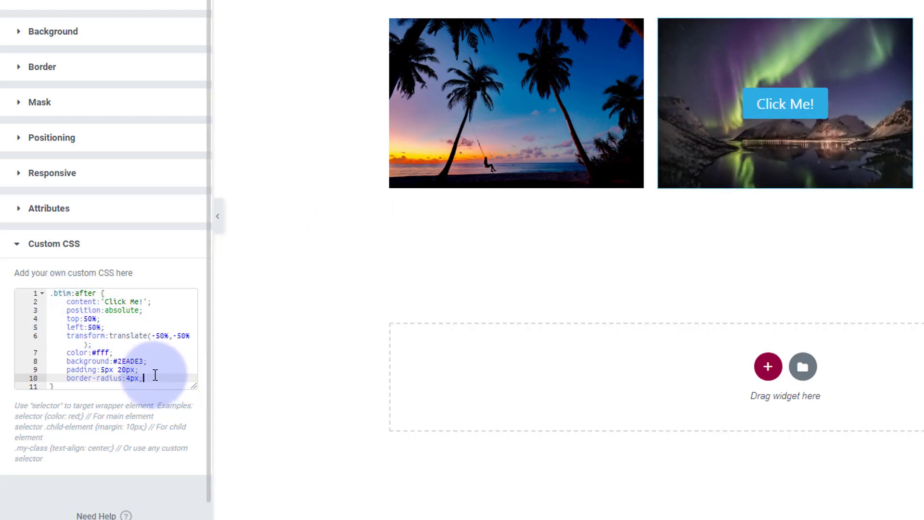
# - Add pointer-events:none; so clicks pass through the label to the image
pyautogui.press('Return')
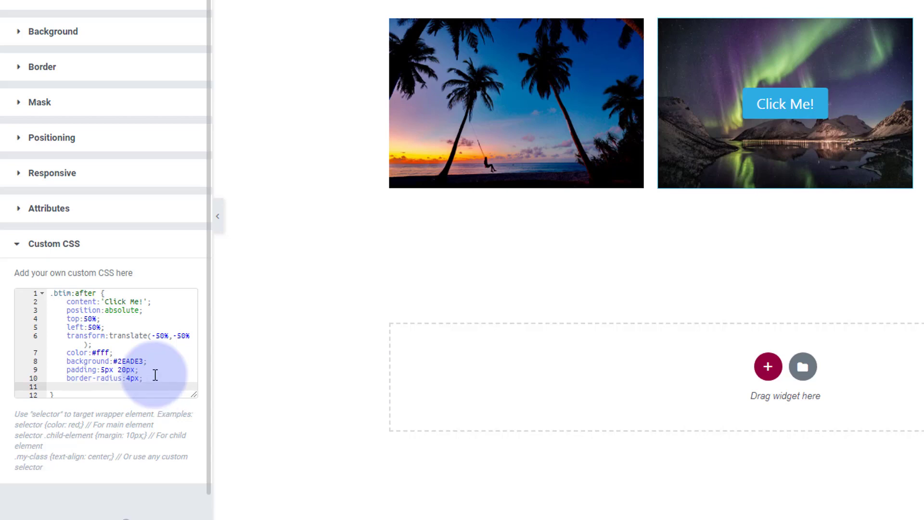
pyautogui.write('pointer')
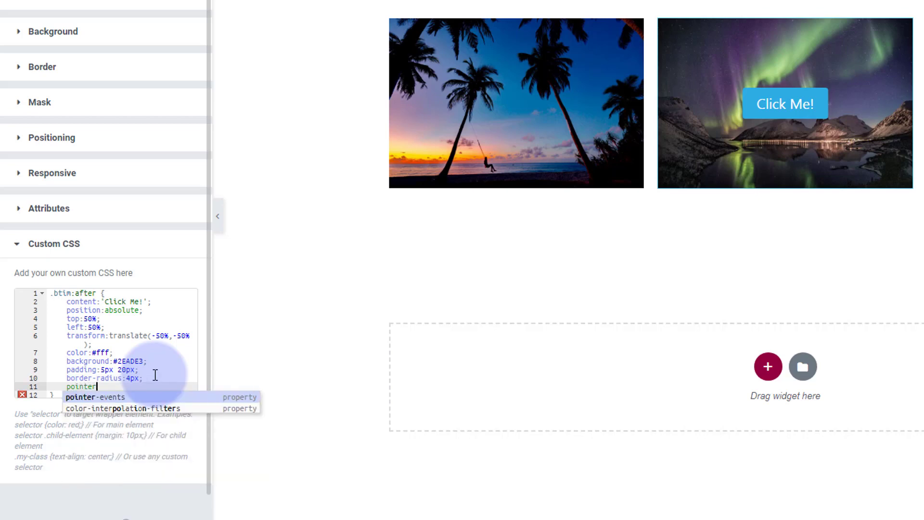
pyautogui.write('-even')
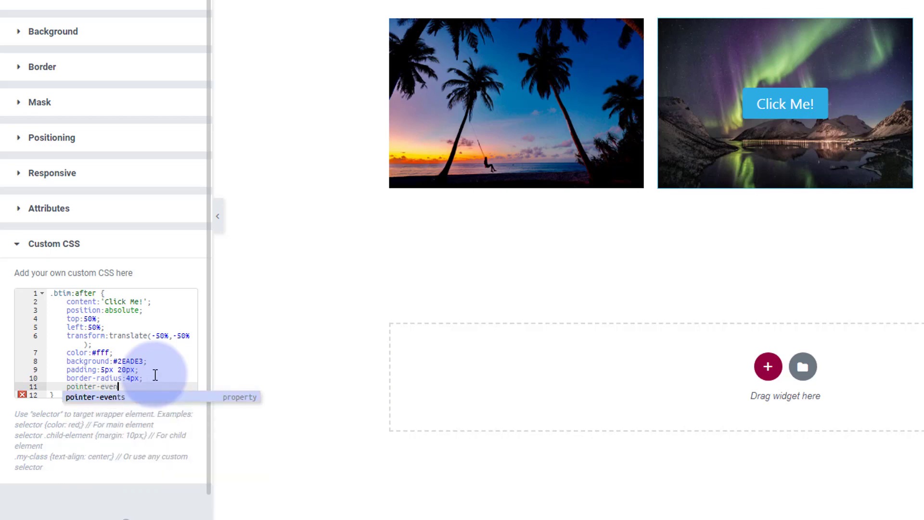
pyautogui.write('ts:')
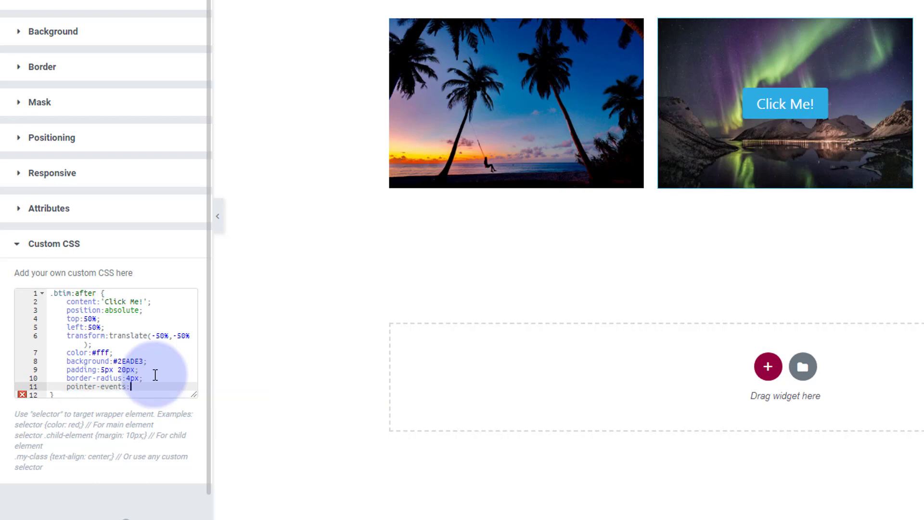
pyautogui.write('none;')
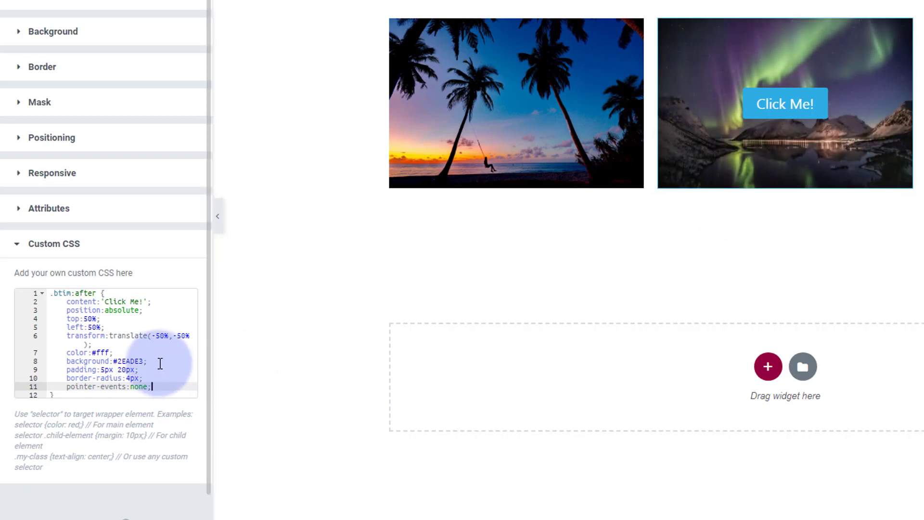
pyautogui.scroll(-1, 160, 359)
pyautogui.click(161, 342)
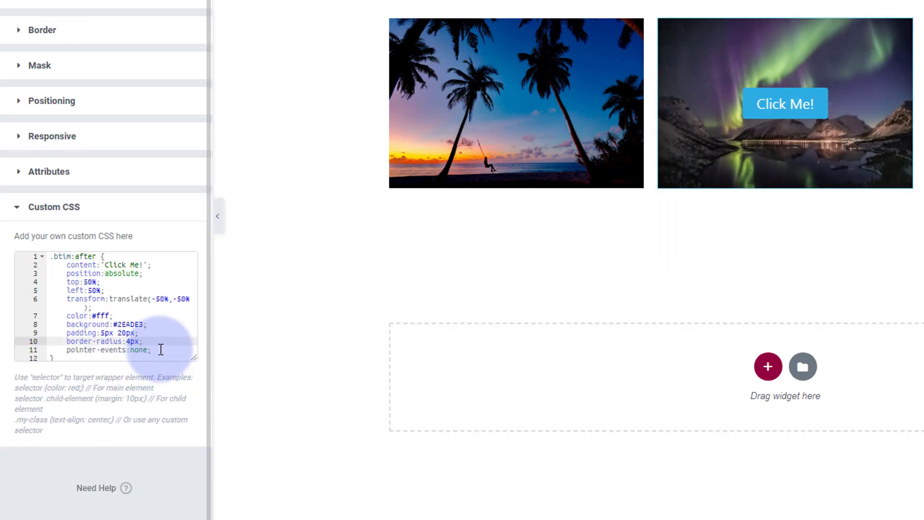
pyautogui.click(159, 350)
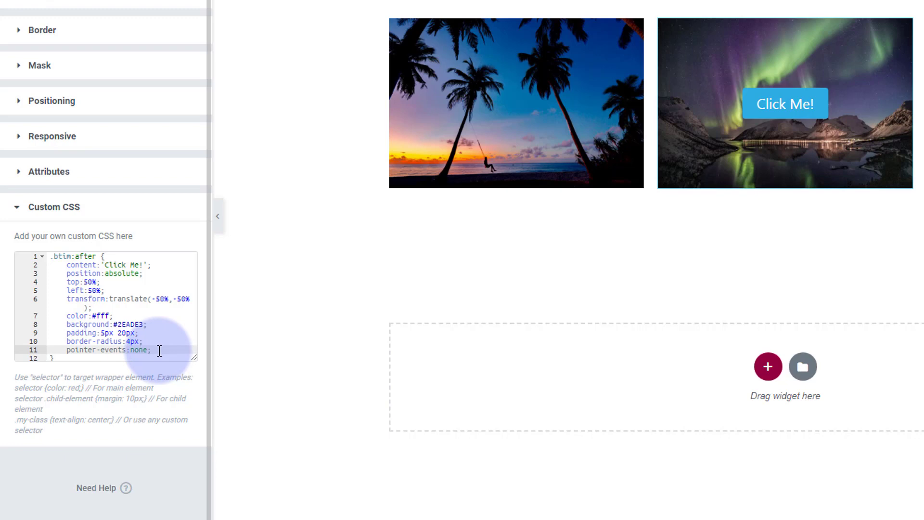
# - Add opacity:0; to hide the label, then select the .btin class name on line 1
pyautogui.press('Return')
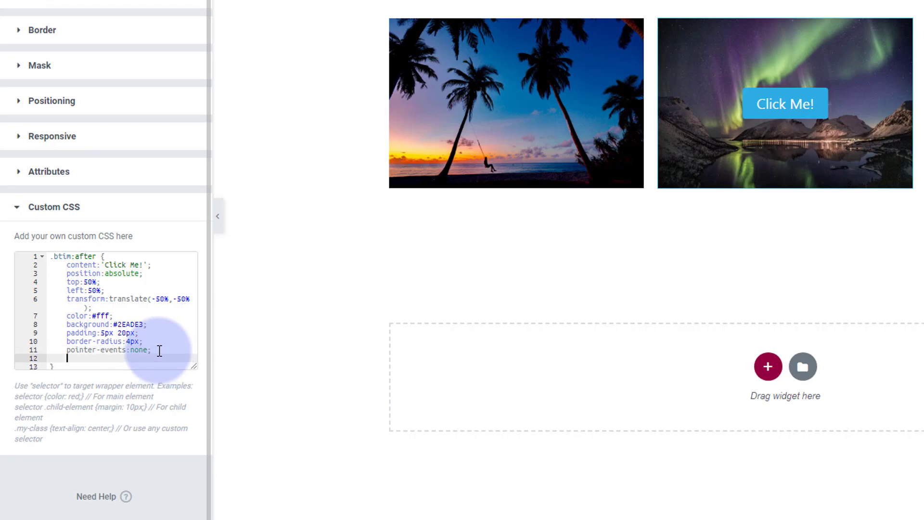
pyautogui.write('opacit')
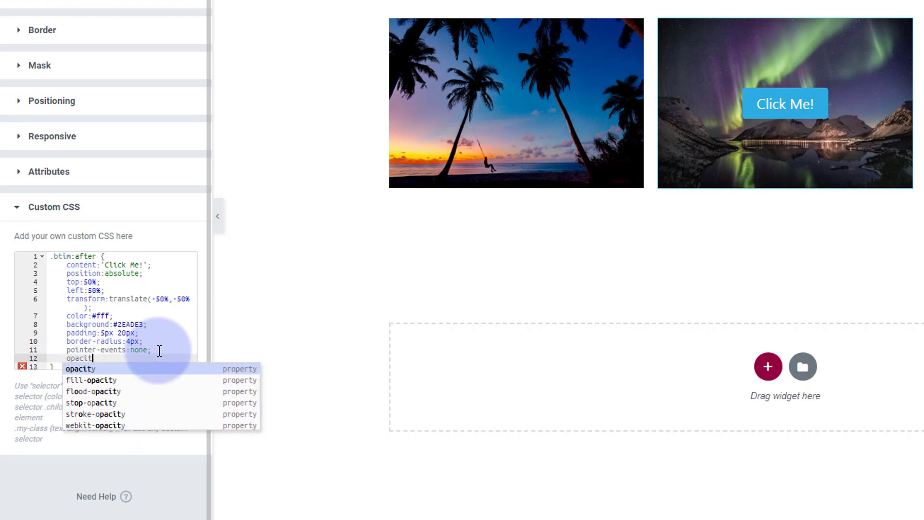
pyautogui.write('y:')
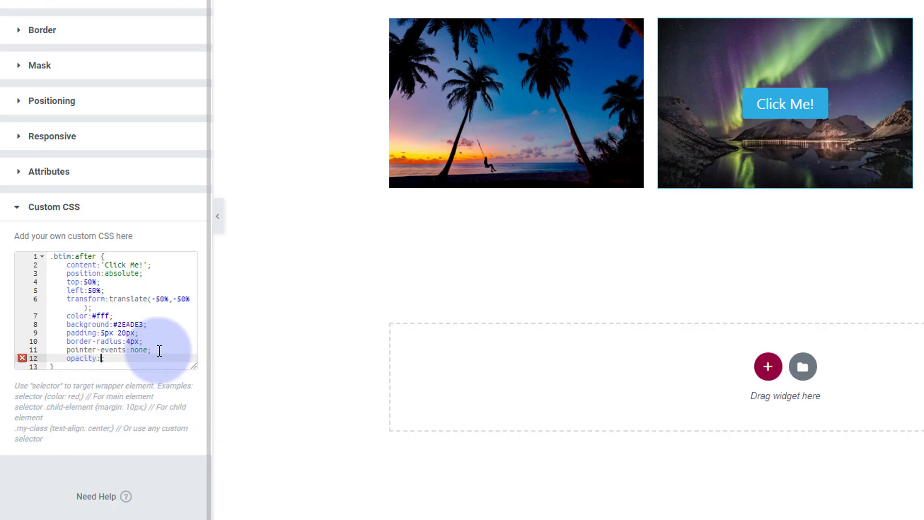
pyautogui.write('0;')
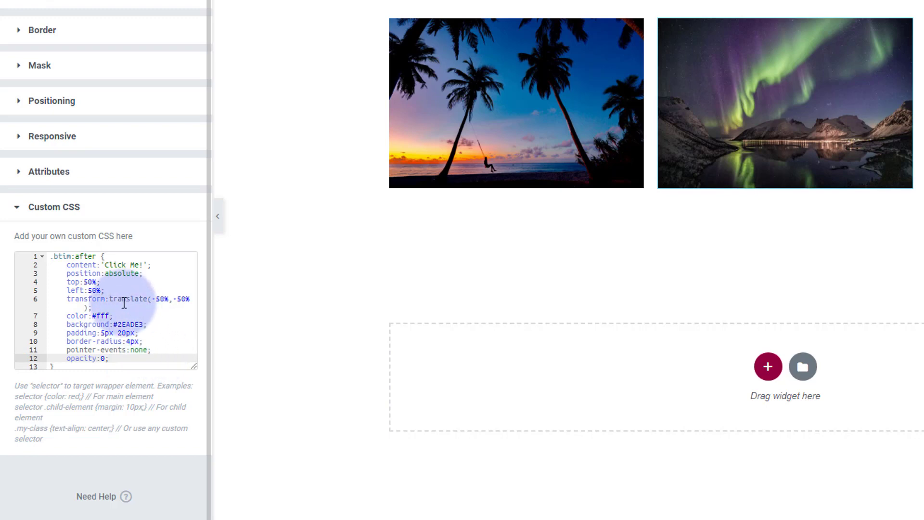
pyautogui.click(51, 256)
pyautogui.moveTo(51, 256); pyautogui.dragTo(71, 256)
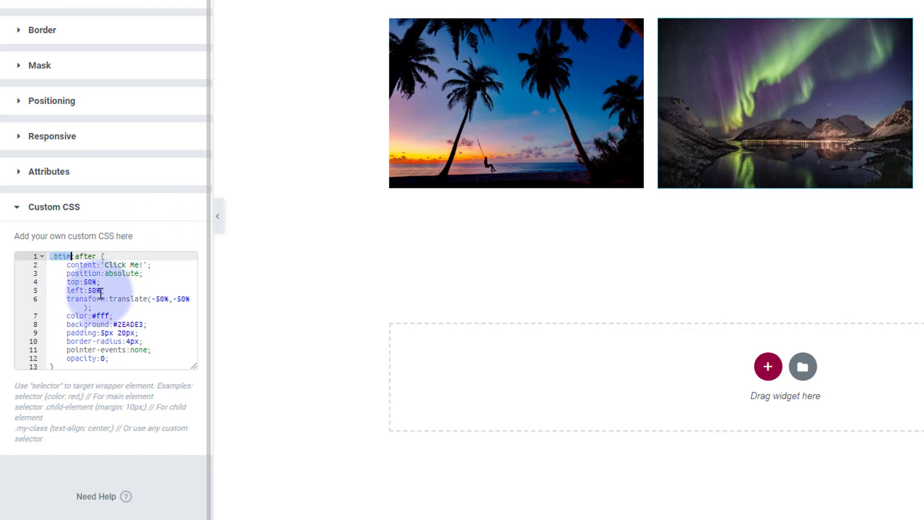
# - Below the .btim:after block, add a .btin:hover:after rule containing opacity:1;
pyautogui.scroll(-1, 159, 308)
pyautogui.click(61, 355)
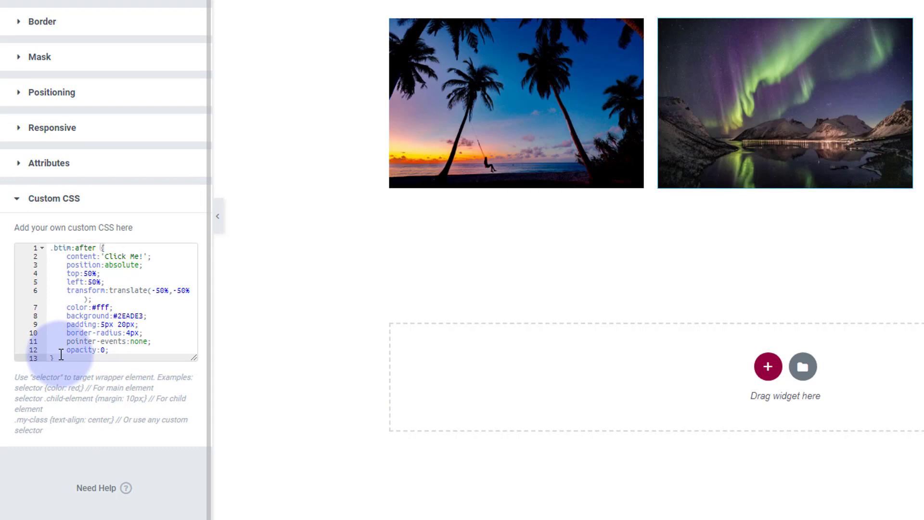
pyautogui.press('Return')
pyautogui.press('Return')
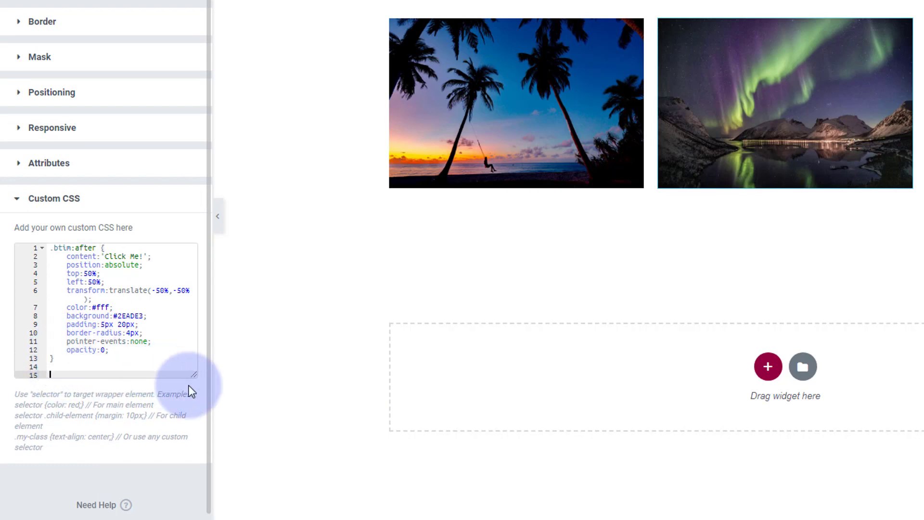
pyautogui.moveTo(194, 374); pyautogui.dragTo(193, 479)
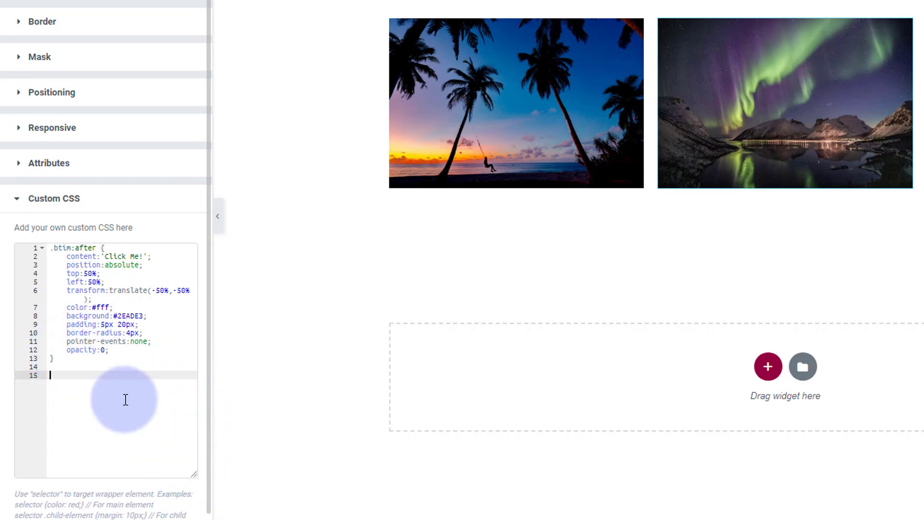
pyautogui.write('.btin')
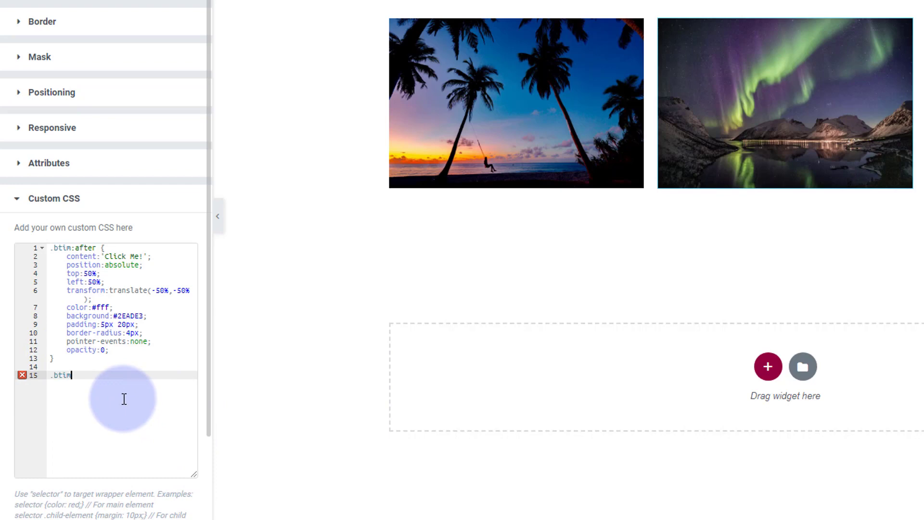
pyautogui.write(':hover:after')
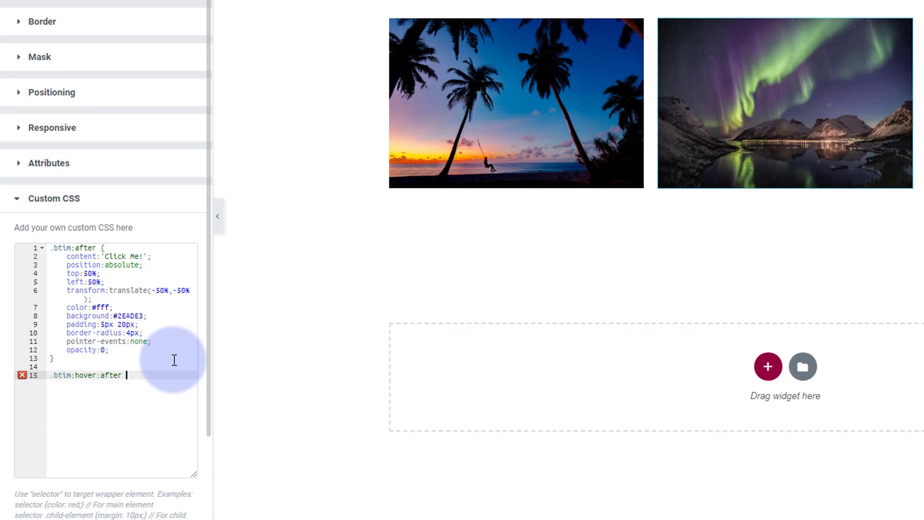
pyautogui.write('{}')
pyautogui.press('Left')
pyautogui.press('Return')
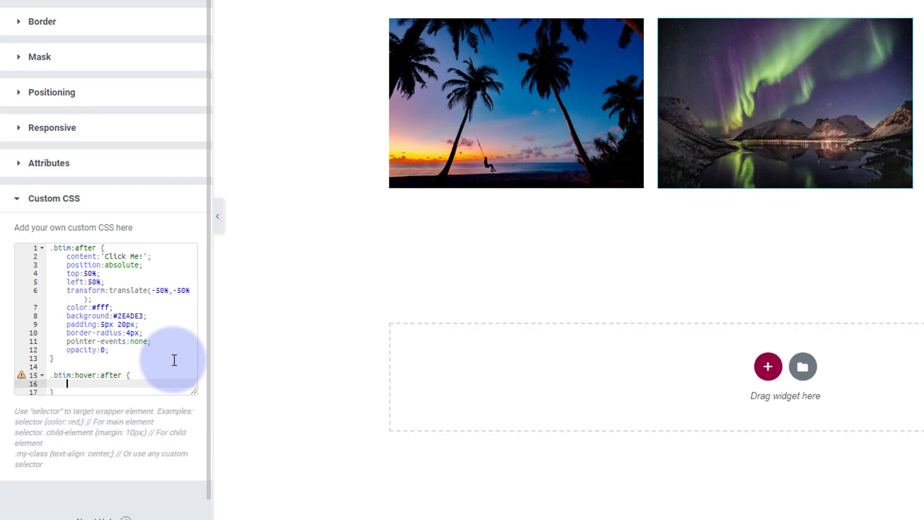
pyautogui.write('opaci')
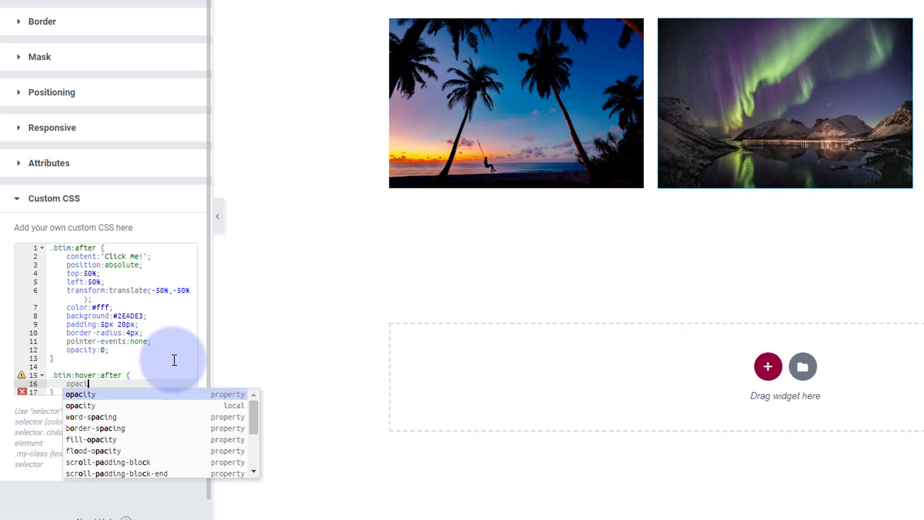
pyautogui.write('ty:1;')
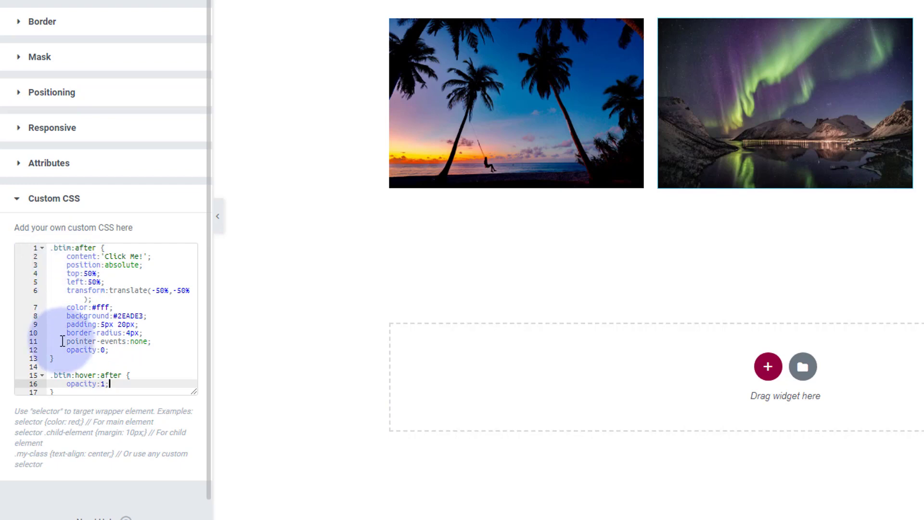
# - Add transition-duration to the .btim:after rule for a .7s fade, then save the page with Update
pyautogui.click(145, 349)
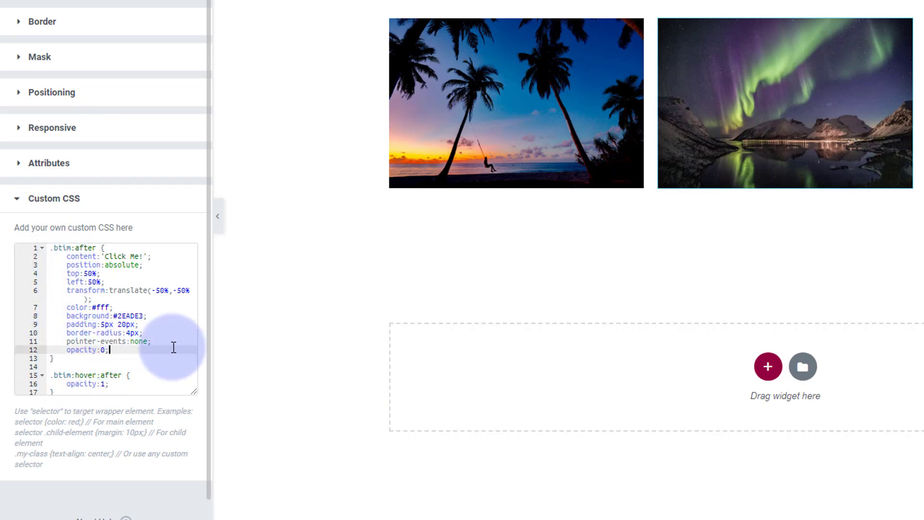
pyautogui.press('Return')
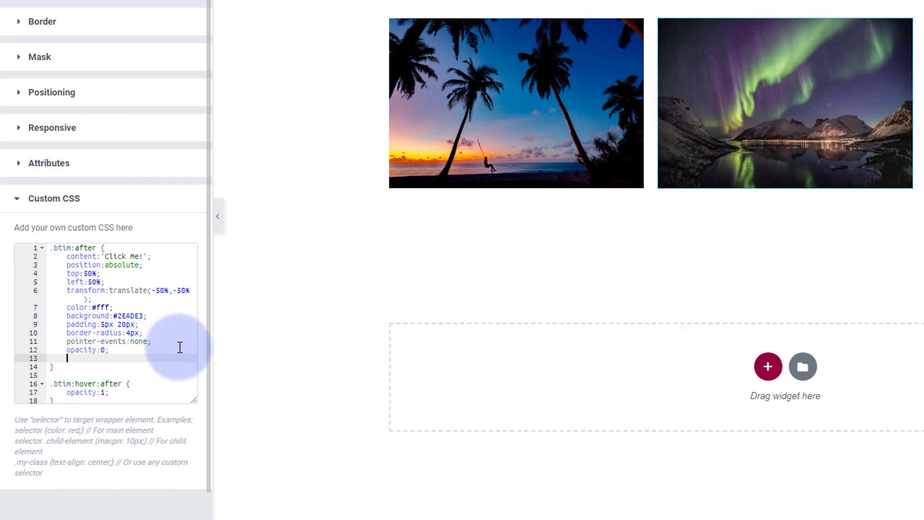
pyautogui.write('transit')
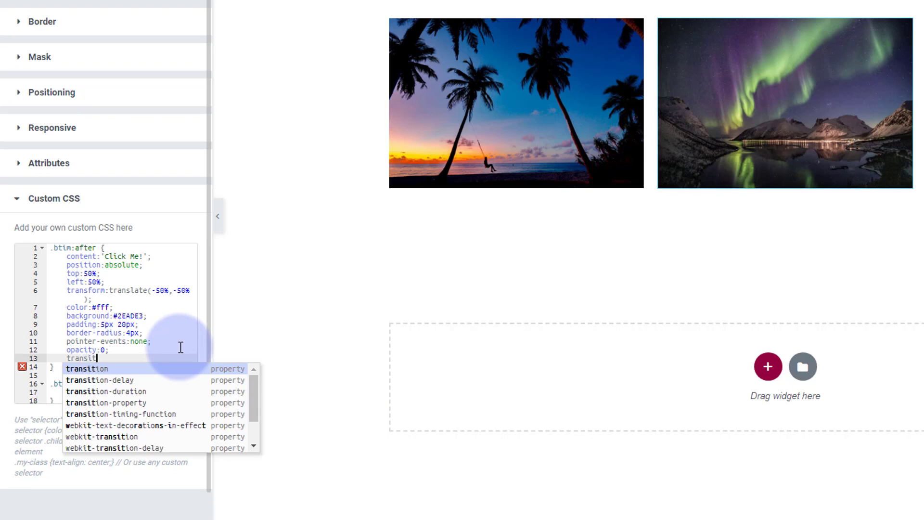
pyautogui.write('ion')
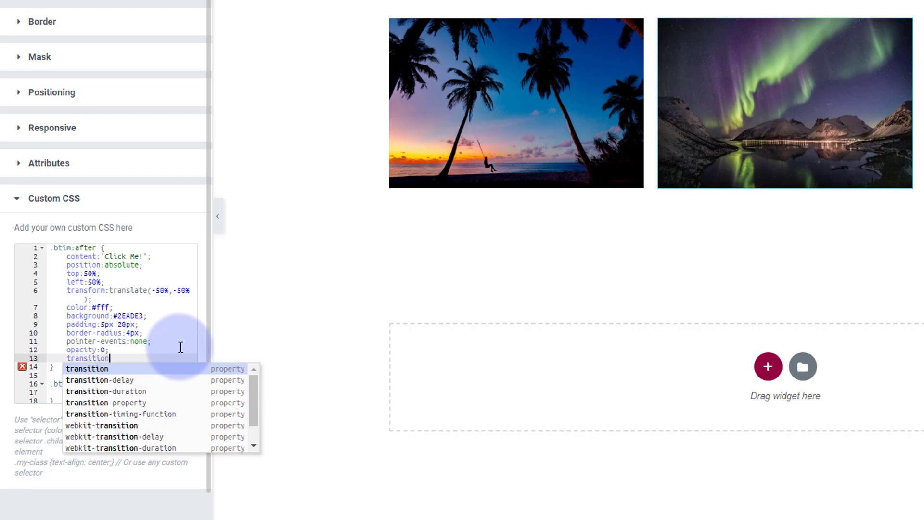
pyautogui.click(128, 391)
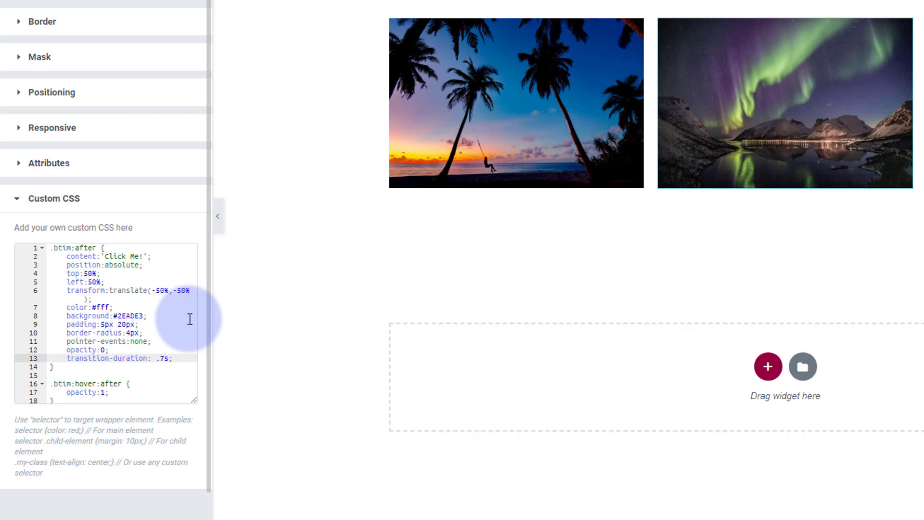
pyautogui.moveTo(757, 175)
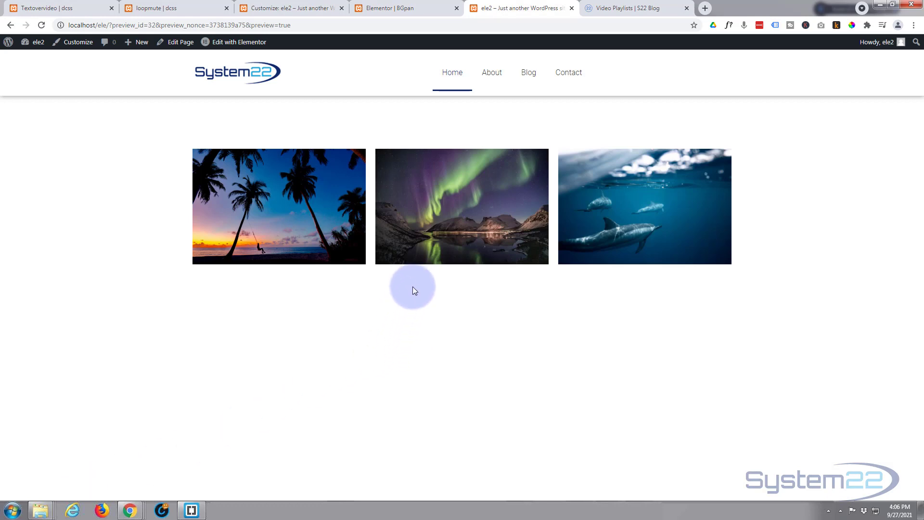
# - Show the aurora image's Click Me! button and open its photo in the lightbox, then close it
pyautogui.moveTo(429, 259)
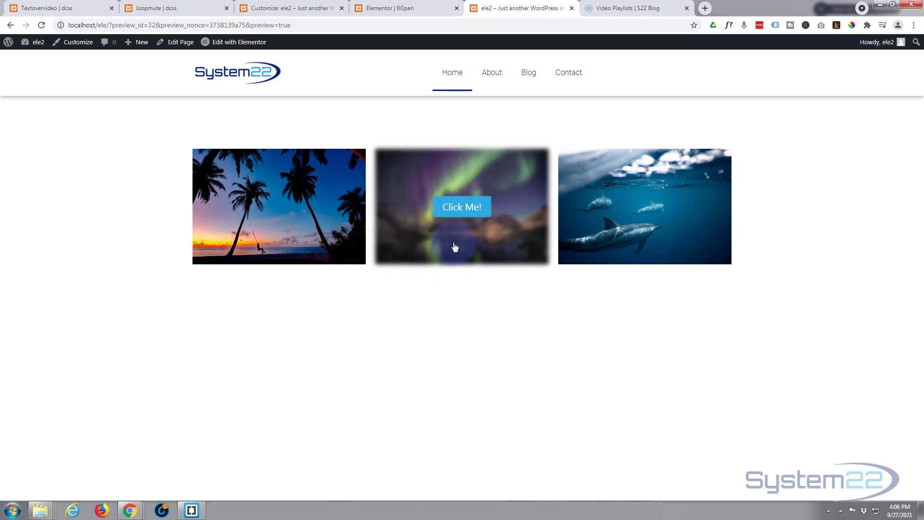
pyautogui.click(452, 209)
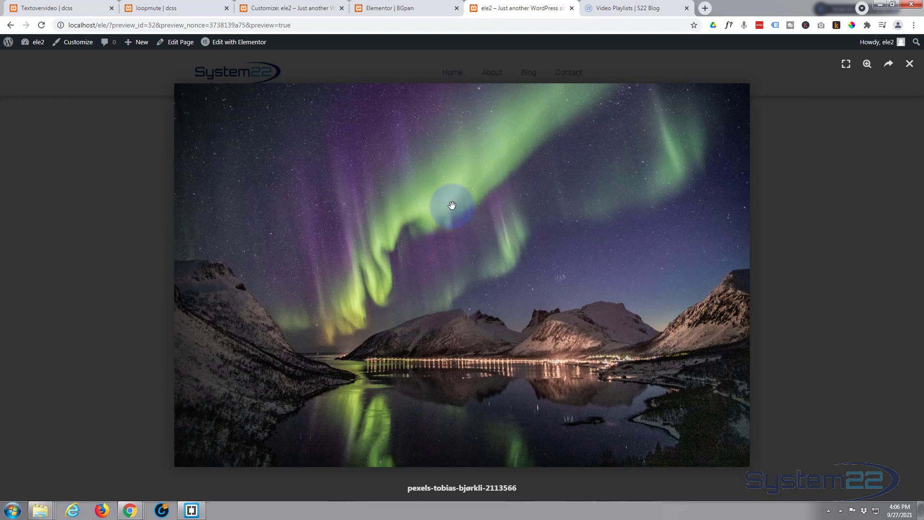
pyautogui.click(108, 227)
# - Clear the aurora image's hover effect, then open and close its lightbox again
pyautogui.moveTo(481, 228)
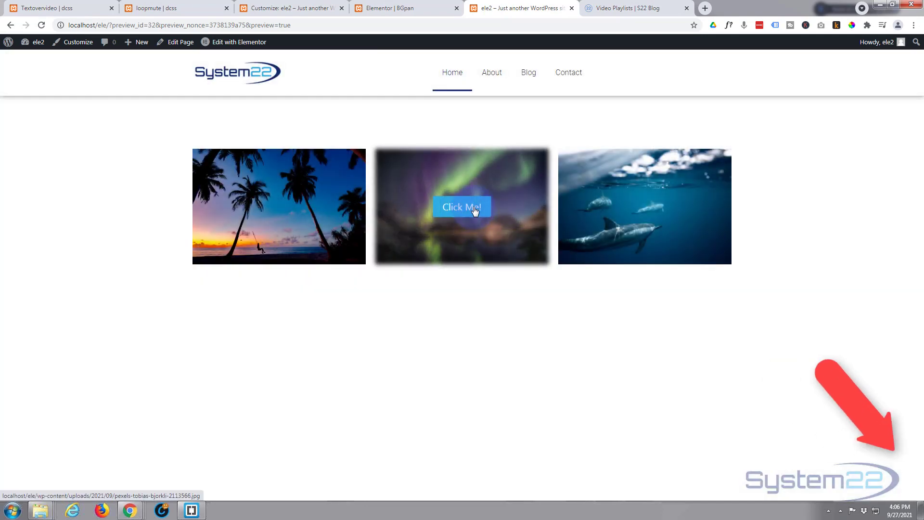
pyautogui.click(488, 290)
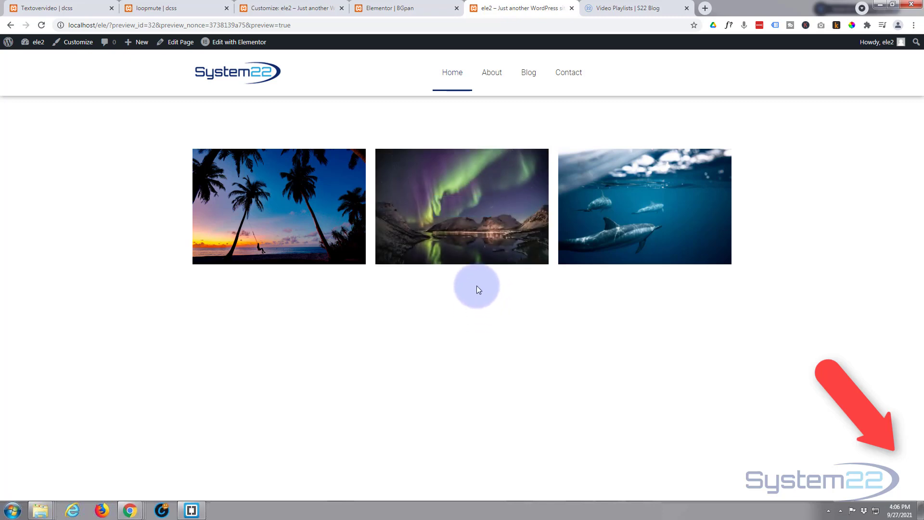
pyautogui.moveTo(466, 220)
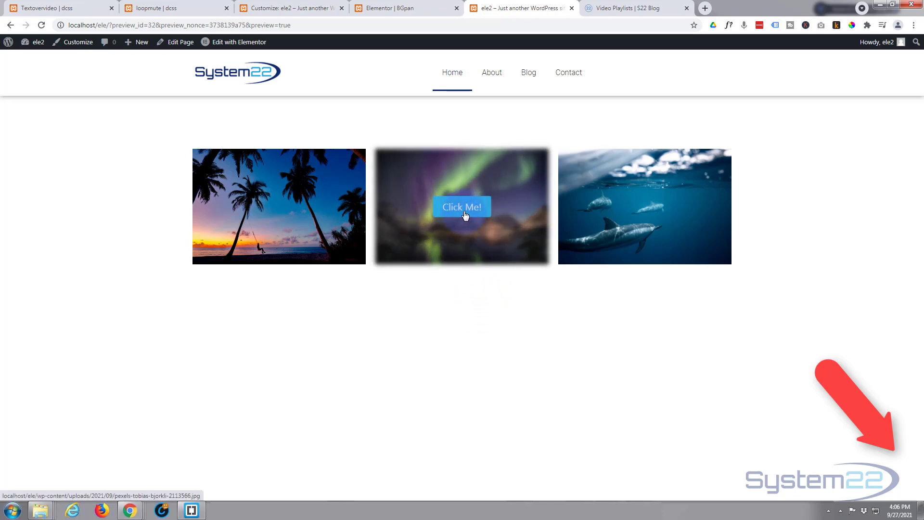
pyautogui.click(464, 212)
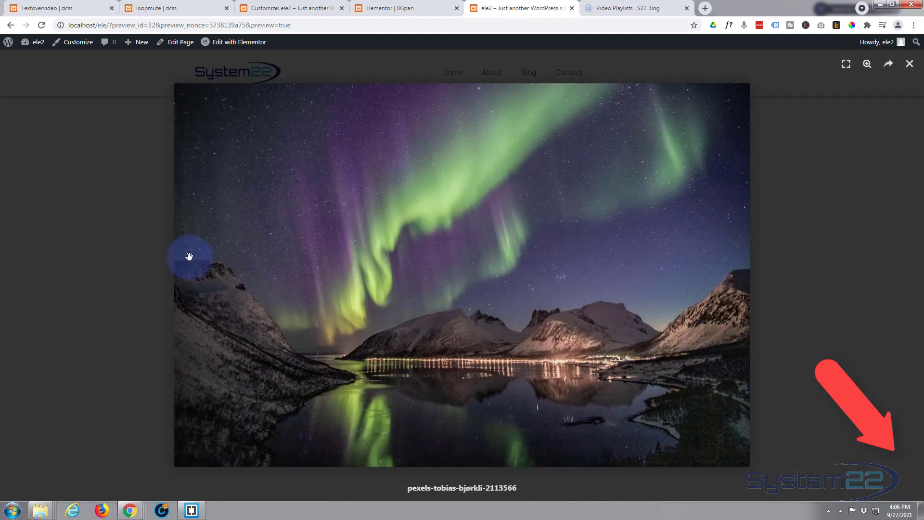
pyautogui.click(111, 252)
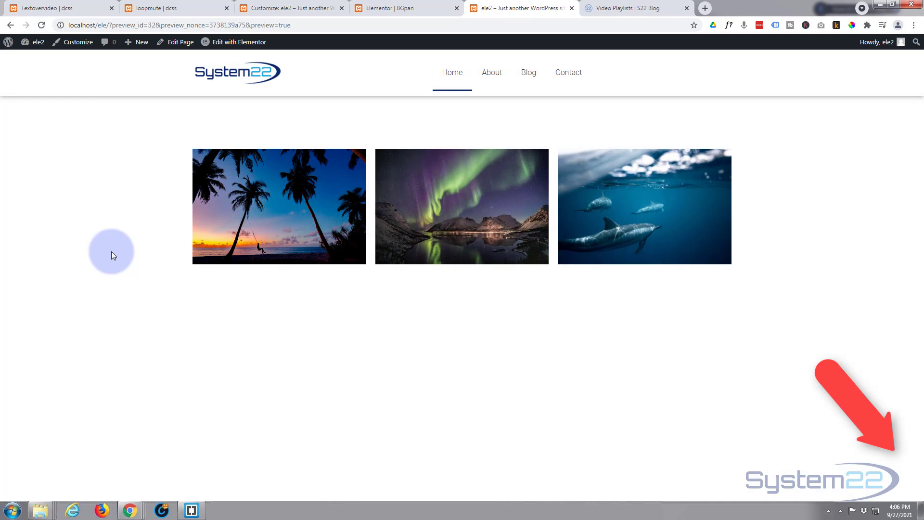
# - Check the blur and Click Me! effect on all three images, then reopen and close the aurora lightbox
pyautogui.moveTo(260, 247)
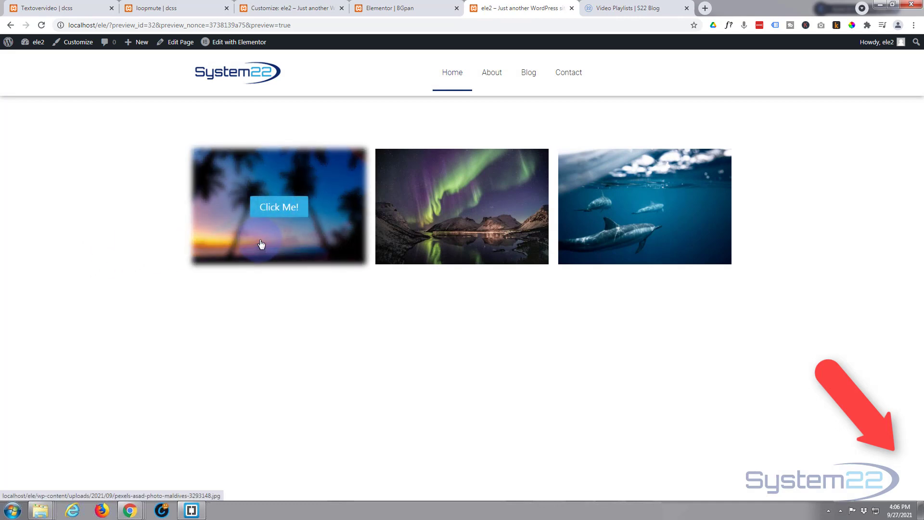
pyautogui.moveTo(416, 241)
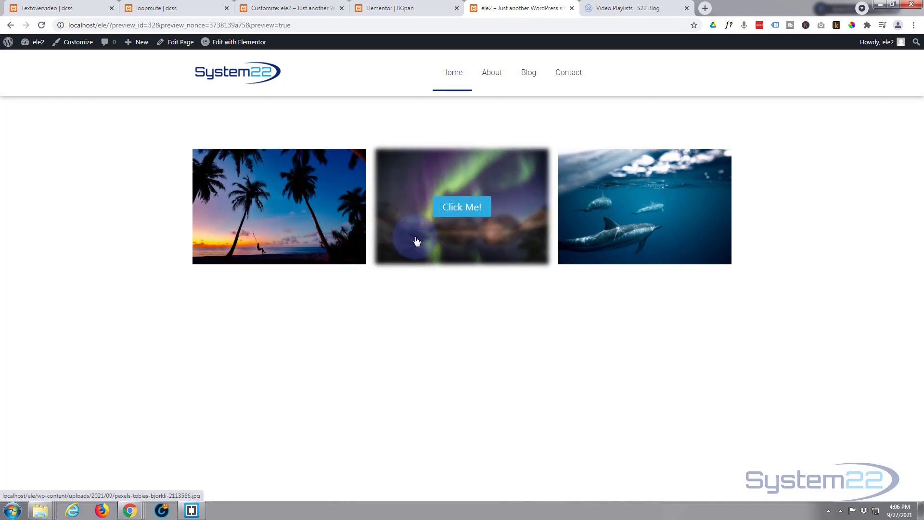
pyautogui.moveTo(593, 246)
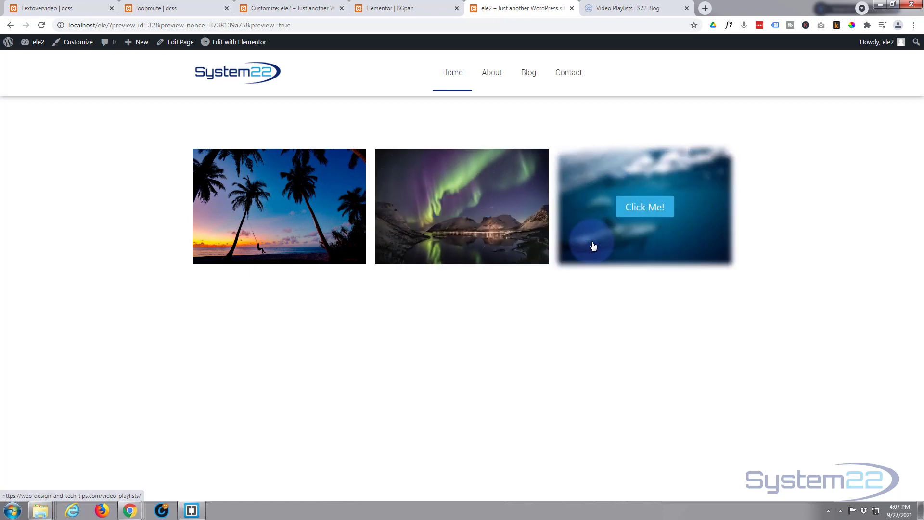
pyautogui.moveTo(513, 240)
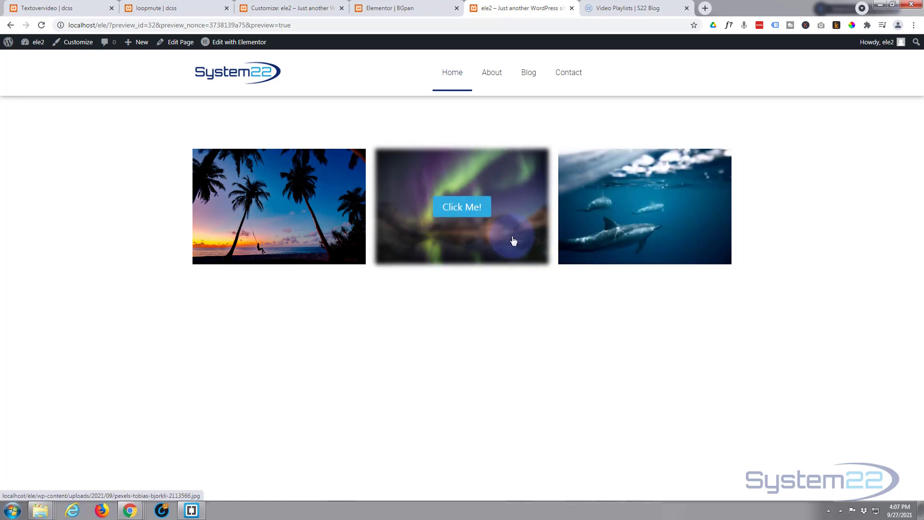
pyautogui.click(468, 212)
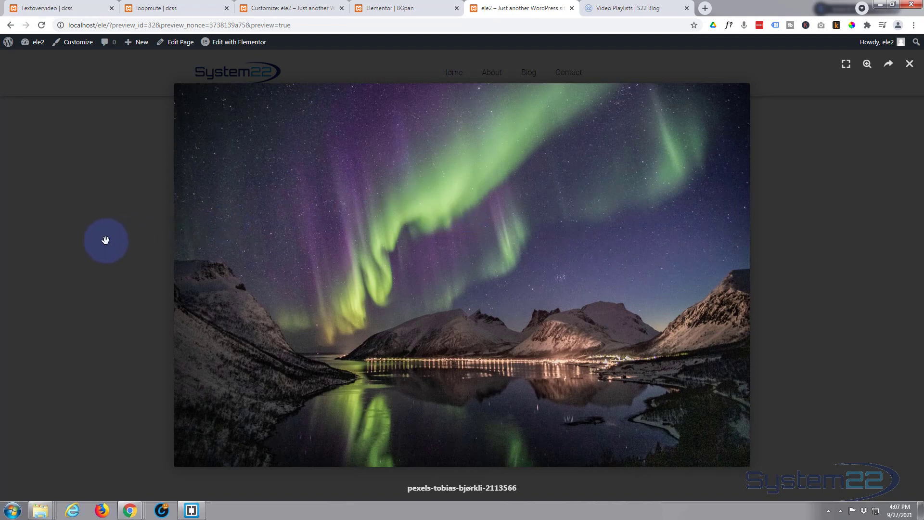
pyautogui.click(105, 240)
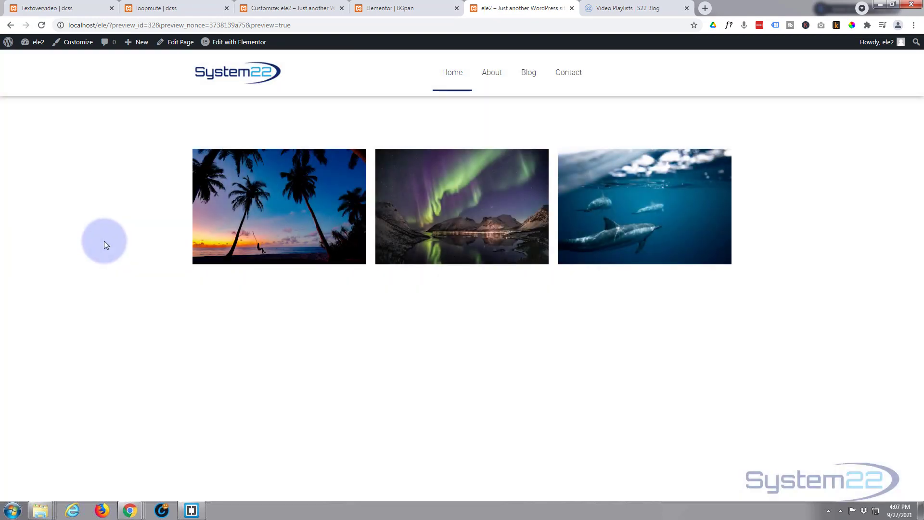
pyautogui.moveTo(219, 249)
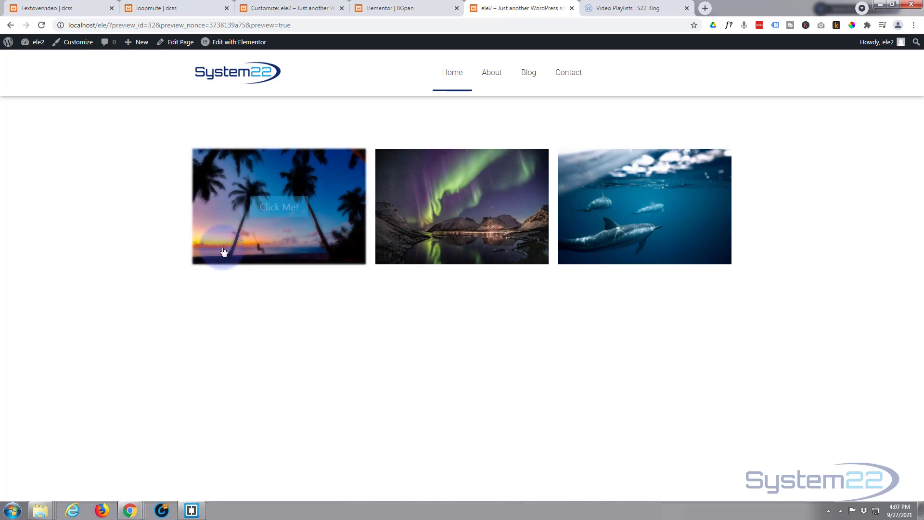